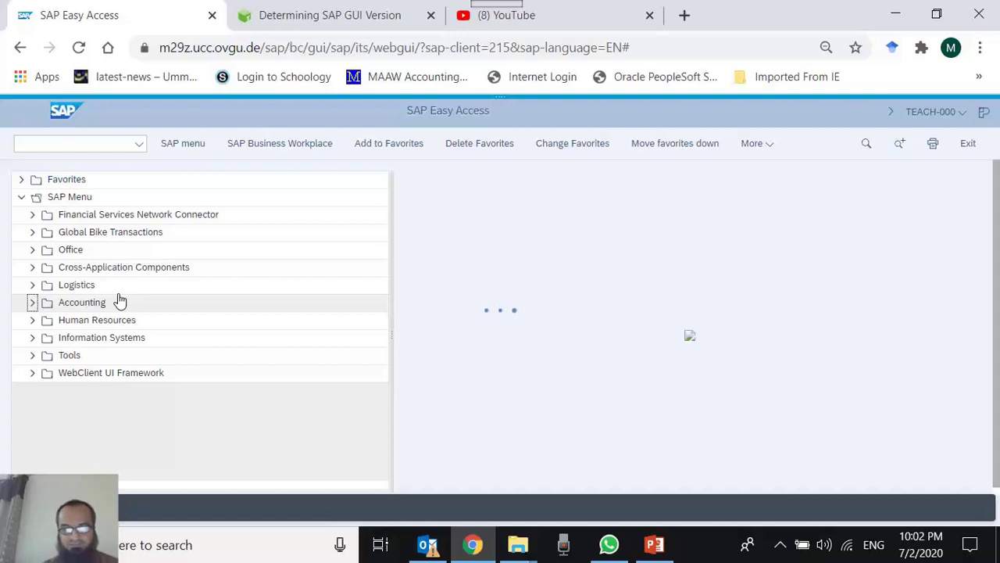
left_click(780, 544)
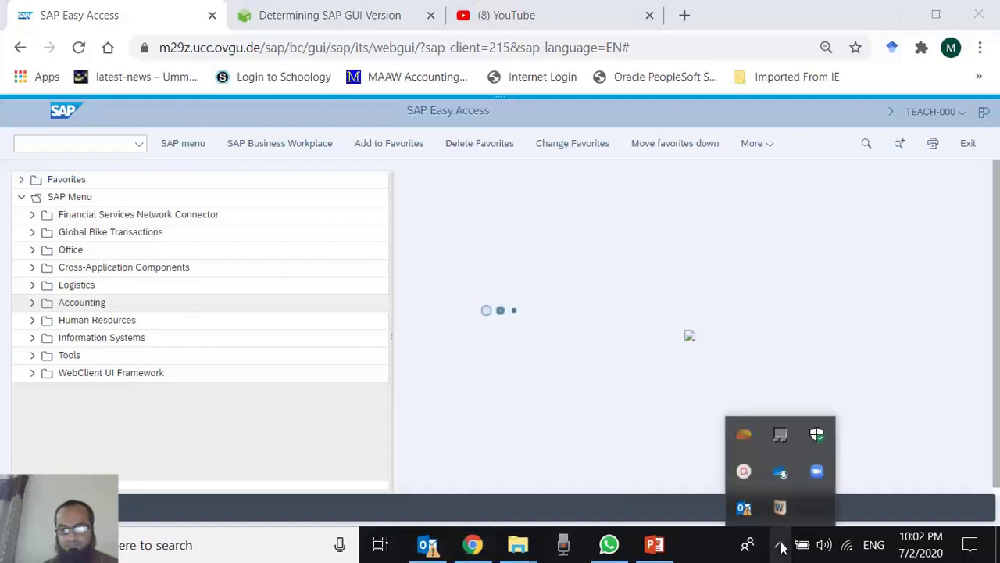
left_click(743, 475)
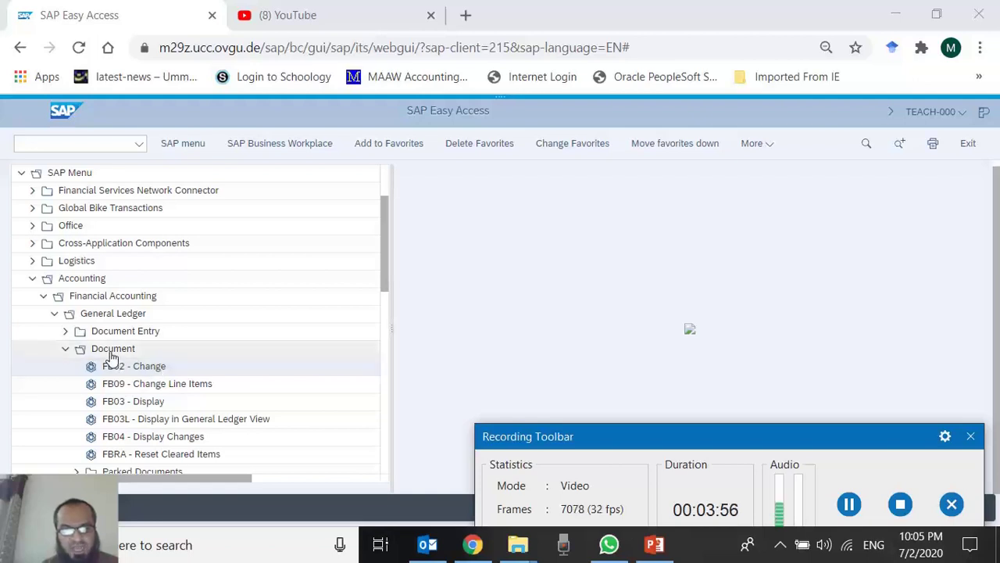
- Open the FB03 - Display transaction from the General Ledger's Document folder in the SAP menu, and exit back to SAP Easy Access
left_click(143, 403)
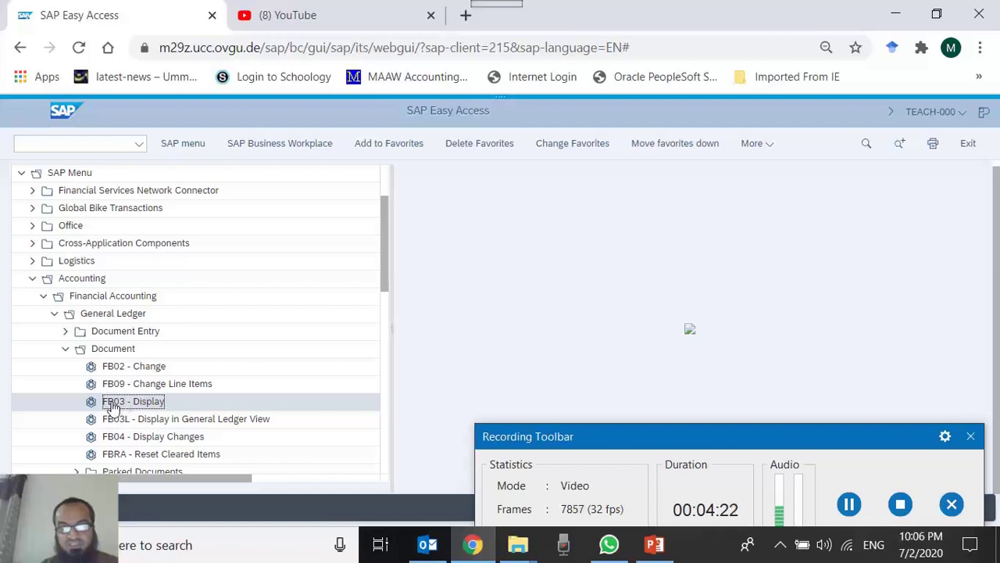
double_click(154, 406)
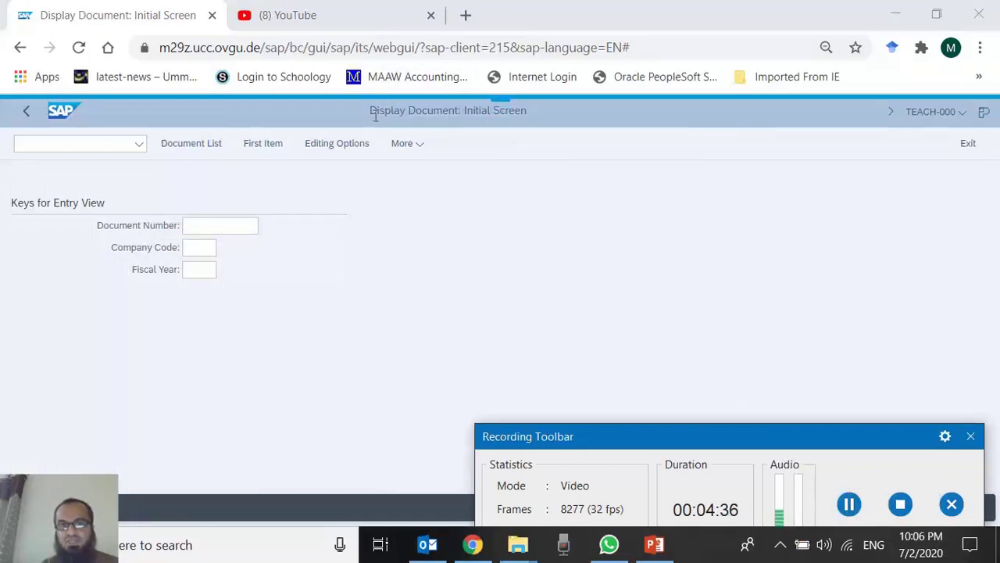
left_click(412, 110)
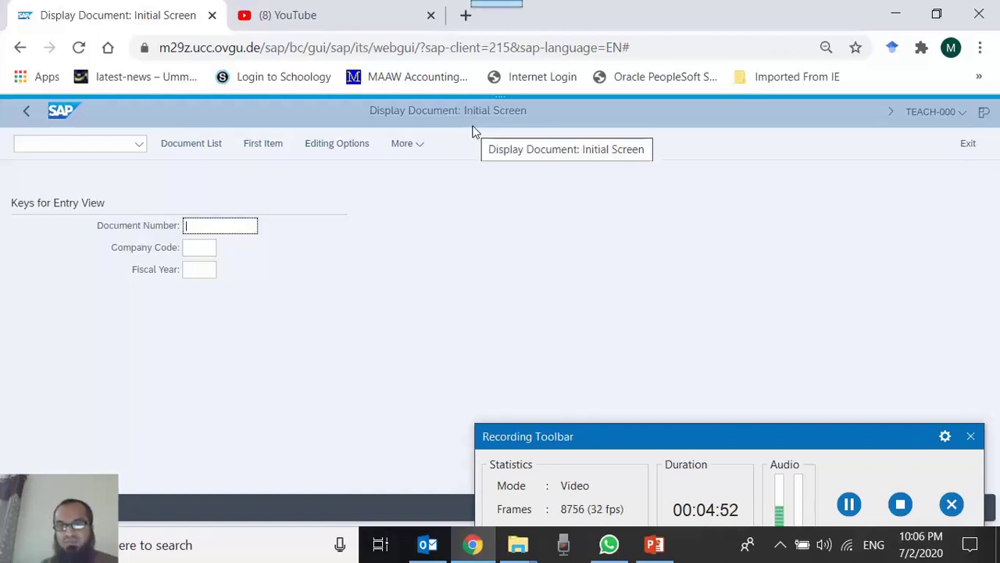
left_click(969, 146)
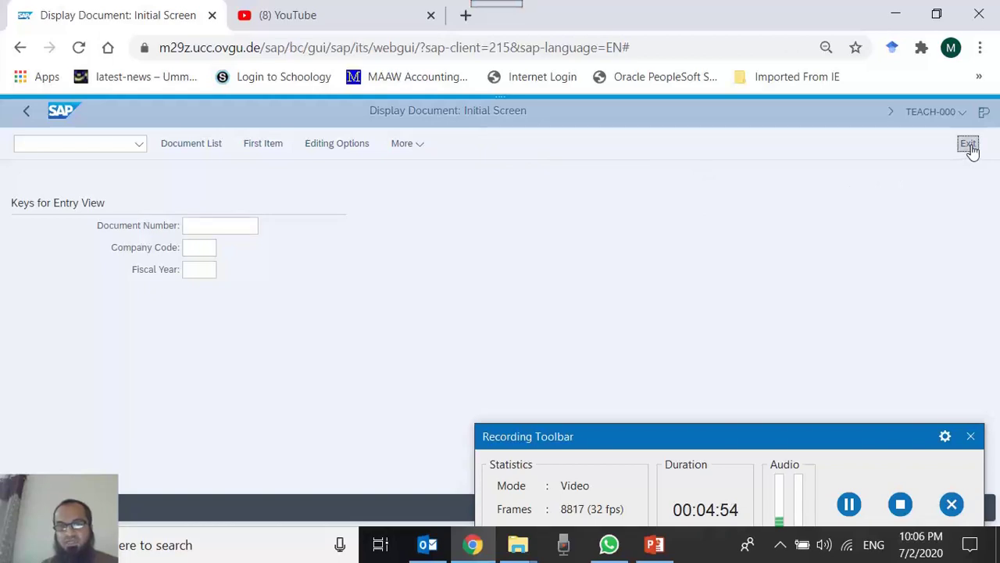
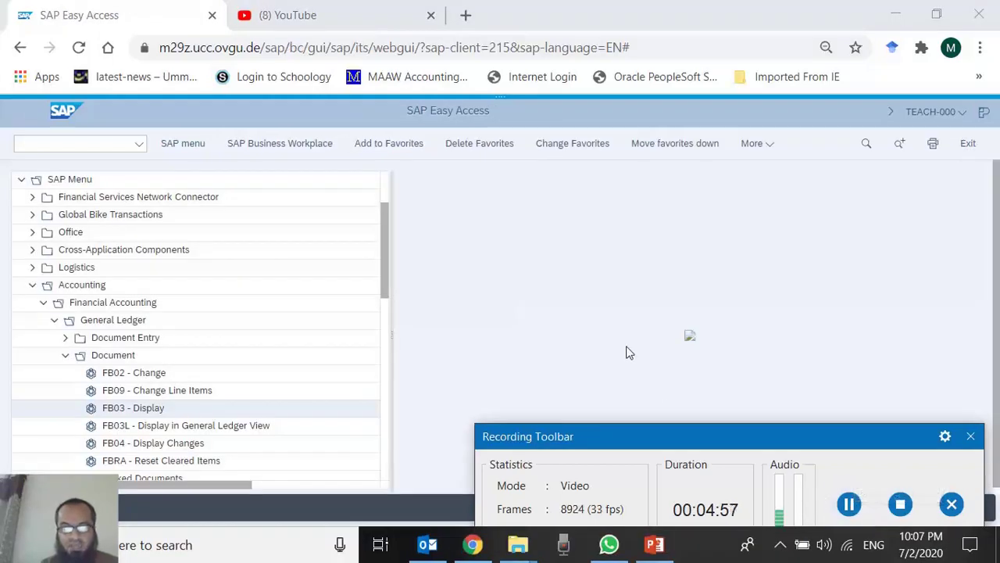
- Switch to PowerPoint to review slide 14 on the ways of accessing a transaction, and return to SAP
left_click(656, 545)
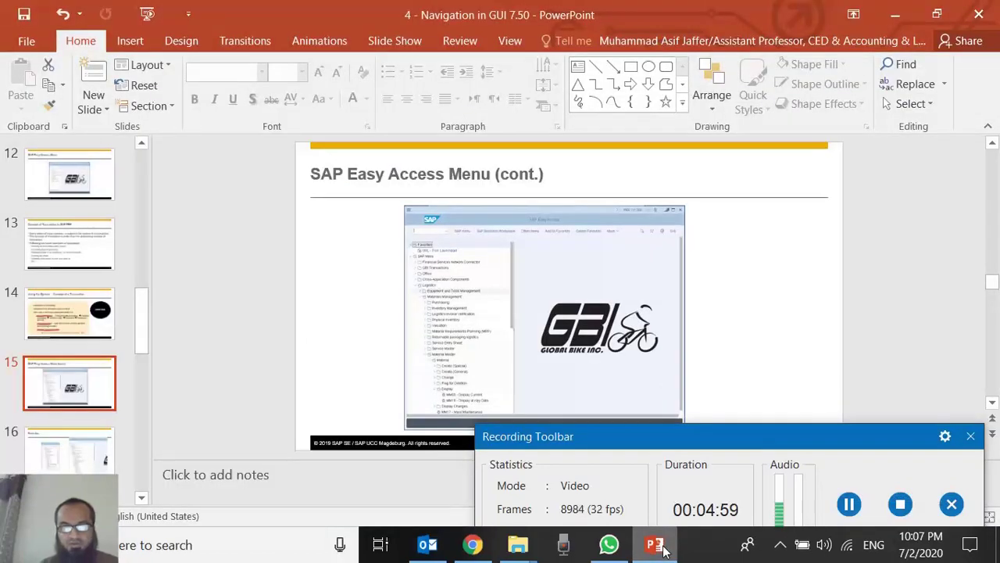
left_click(69, 452)
key("Up")
key("Up")
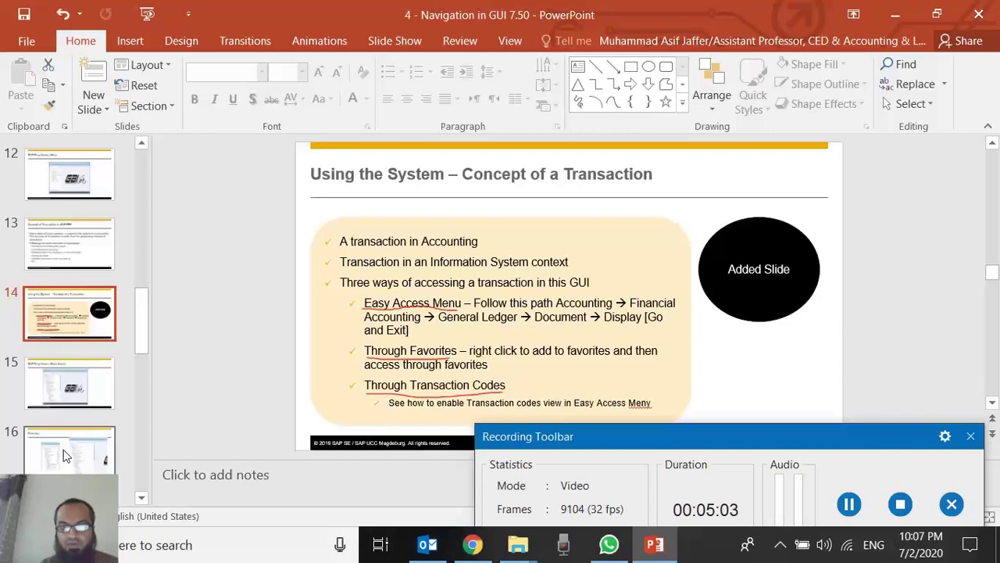
left_click(895, 15)
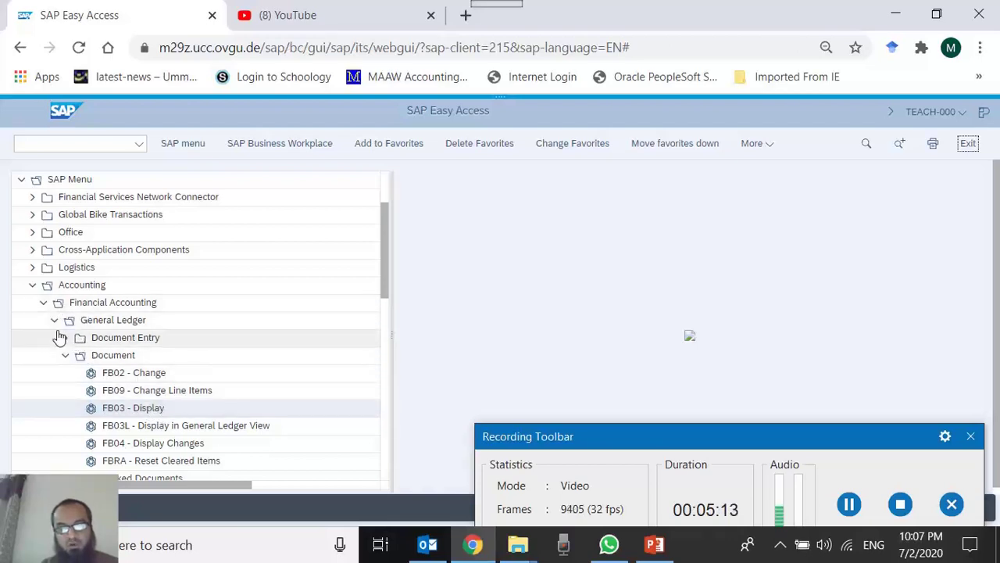
- Add the FB03 - Display transaction from the General Ledger's Document folder to Favorites
left_click(133, 408)
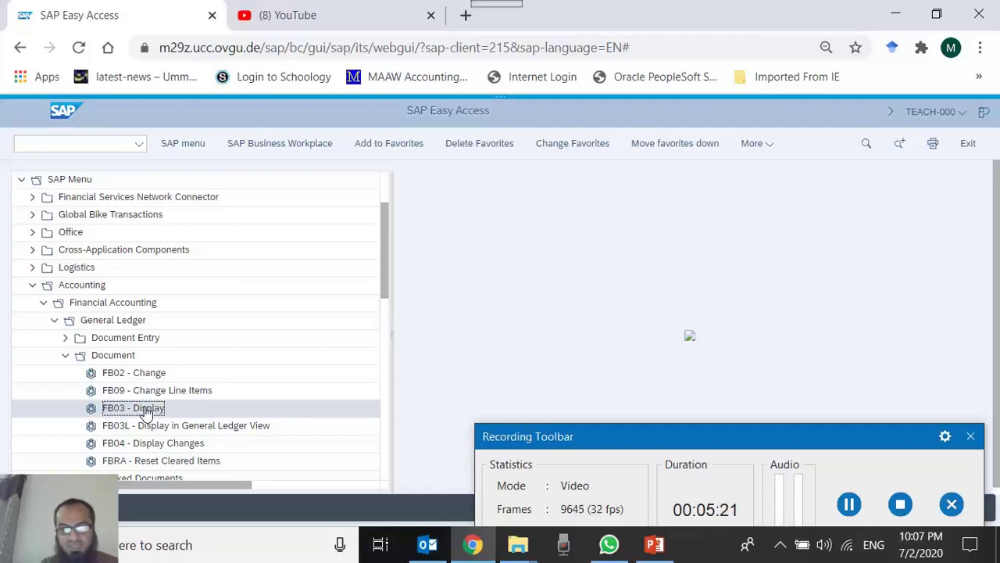
double_click(145, 412)
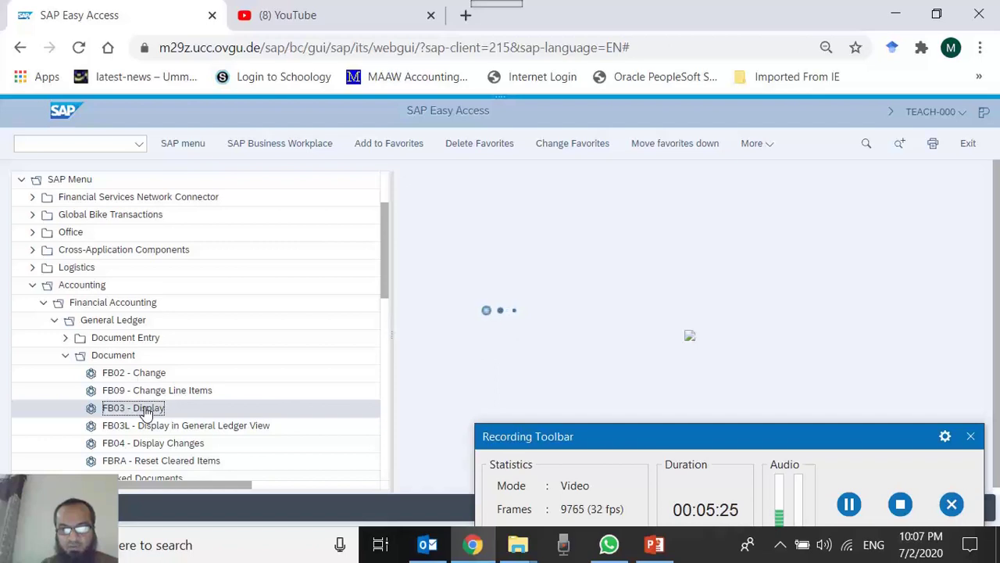
key("shift+F10")
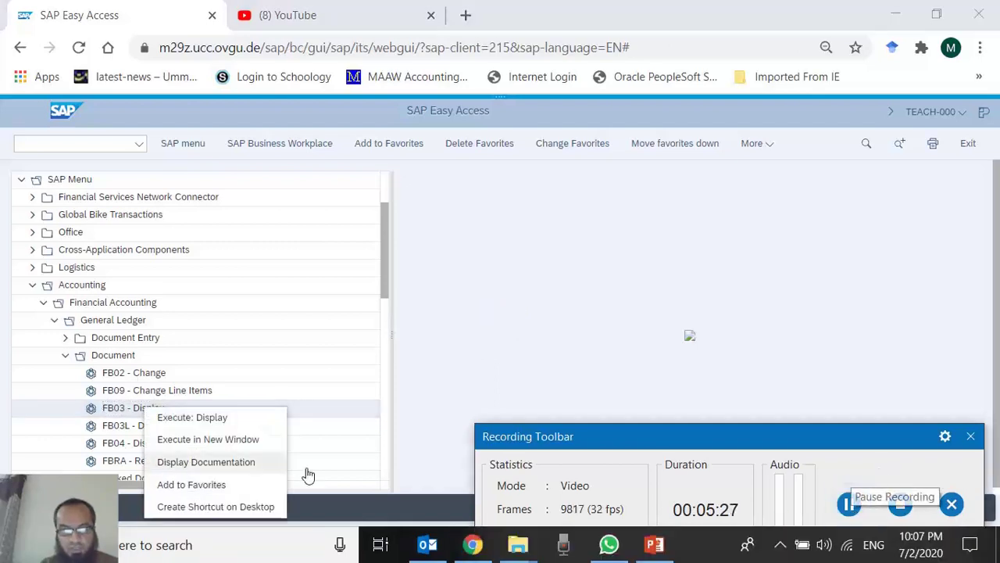
left_click(216, 485)
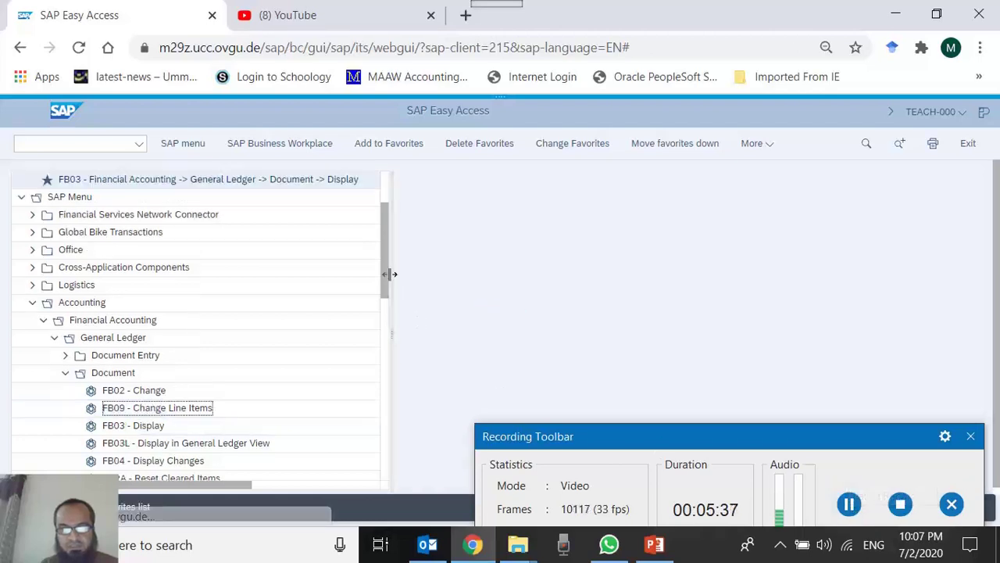
left_click_drag(382, 253, 385, 206)
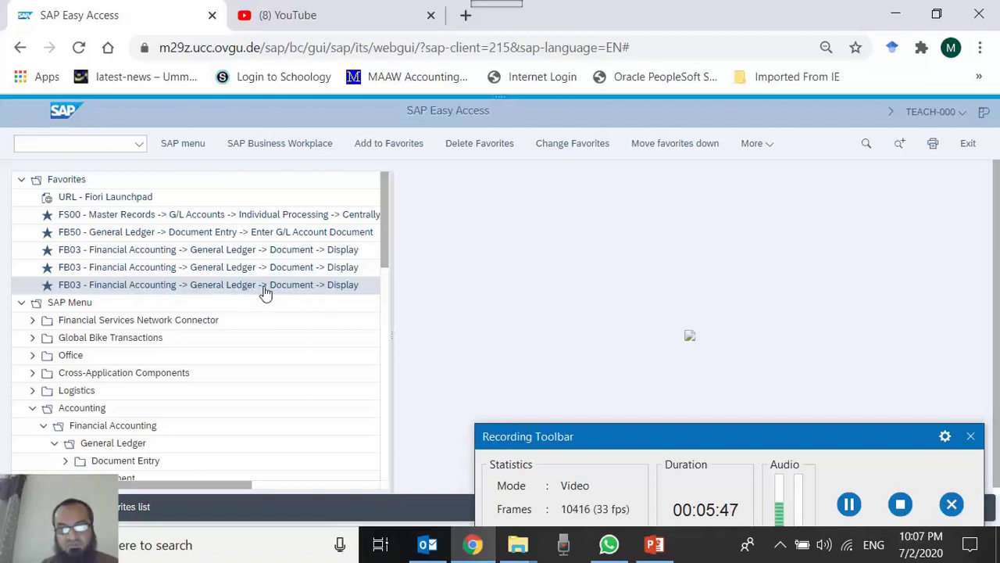
- Delete the two duplicate FB03 document display entries from Favorites, leaving only the first one
left_click(121, 272)
left_click(114, 287)
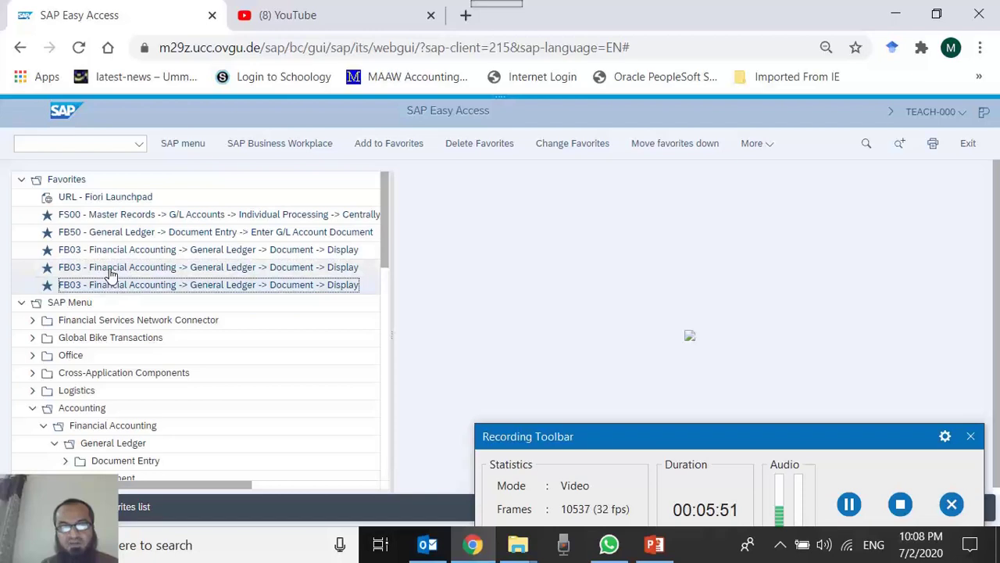
left_click(109, 271)
left_click(110, 286)
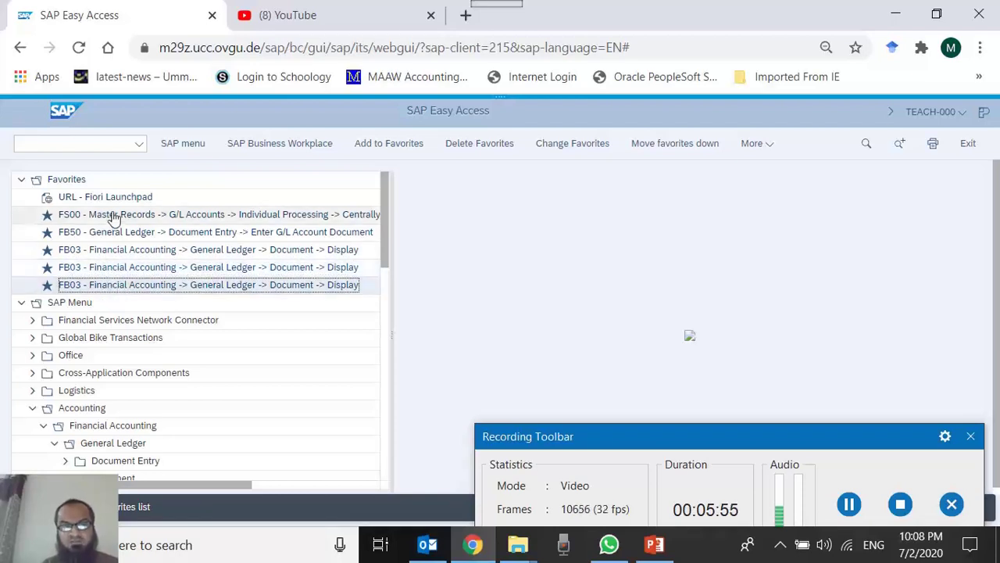
left_click(114, 249)
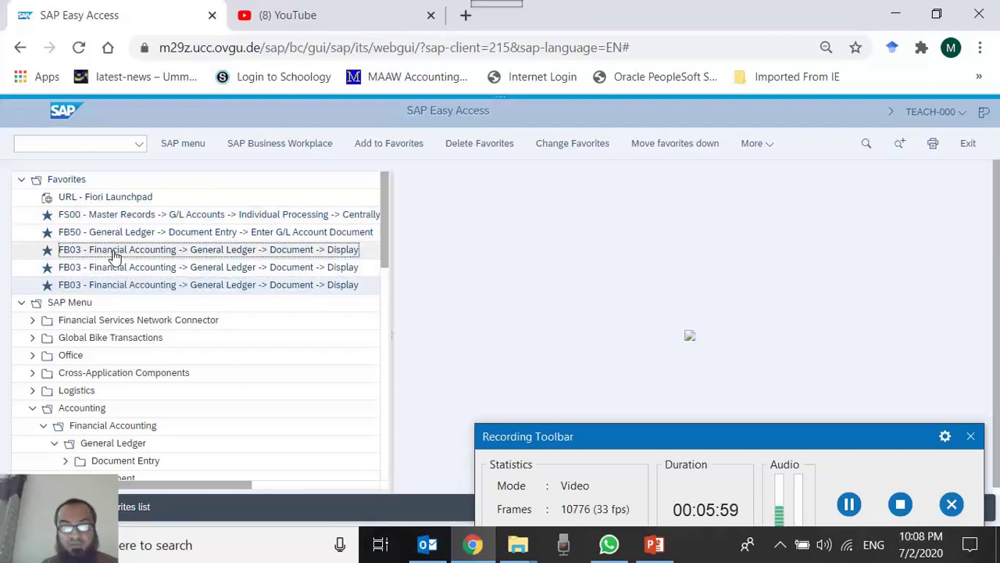
left_click(112, 266)
left_click(114, 284)
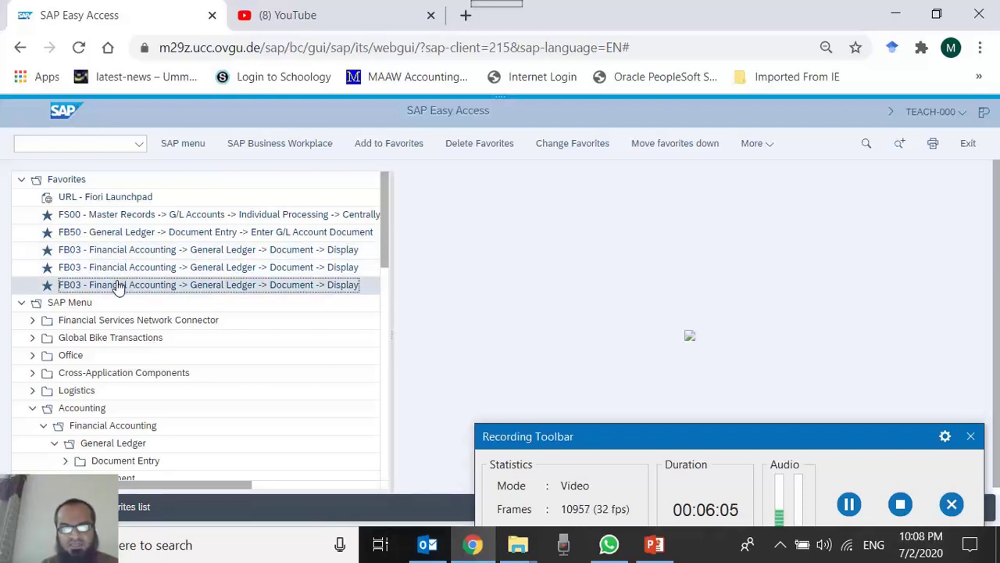
double_click(117, 287)
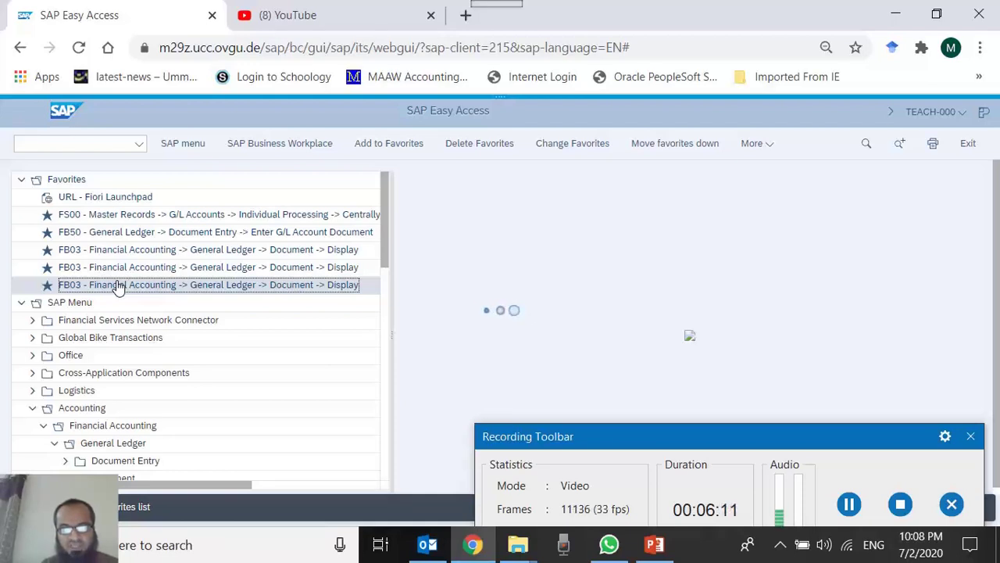
right_click(117, 286)
left_click(850, 507)
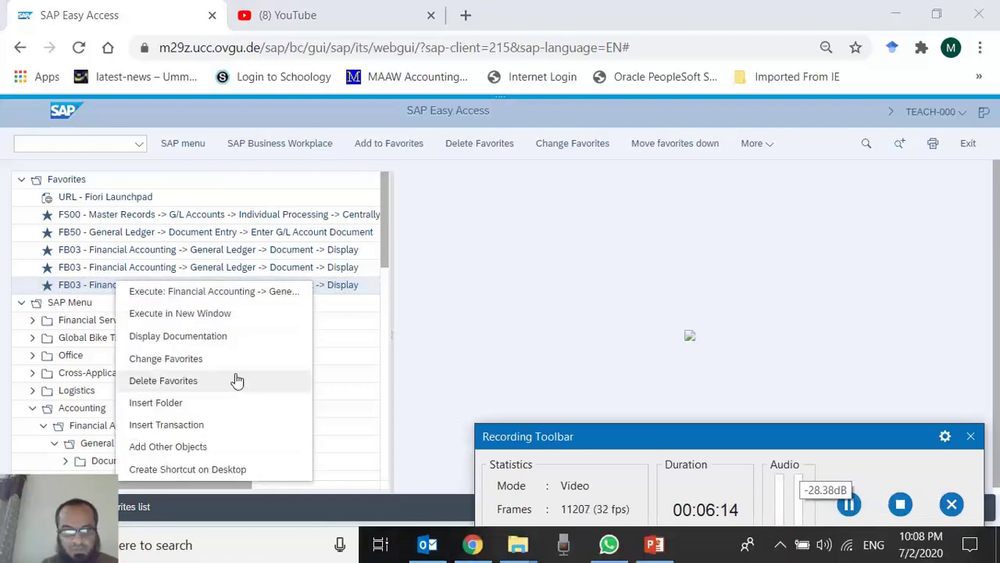
left_click(178, 381)
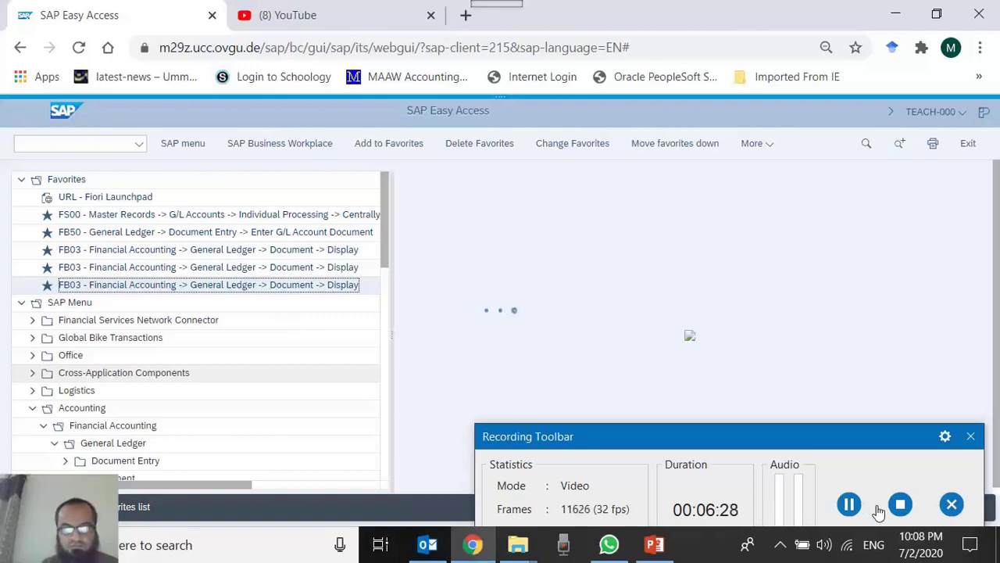
left_click(166, 267)
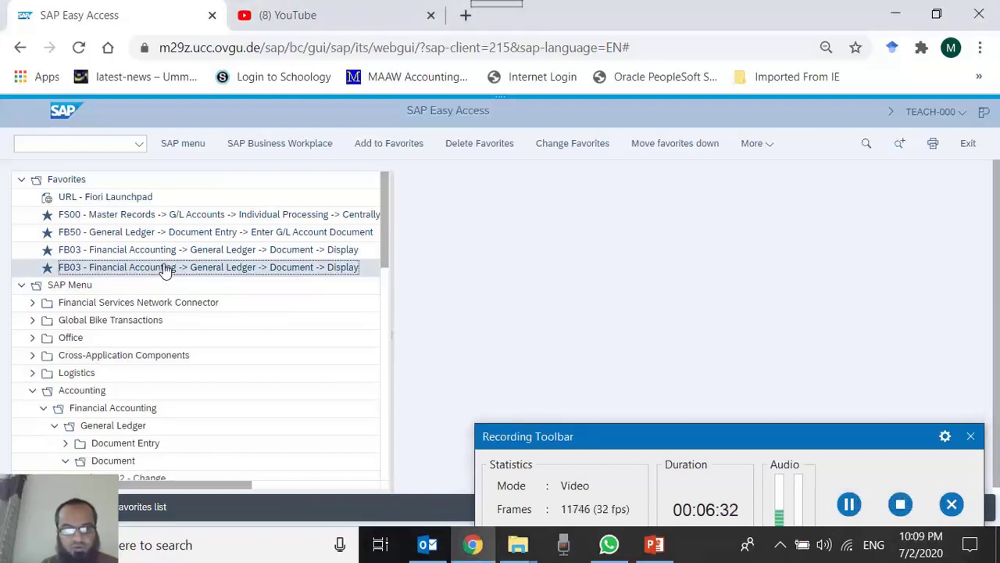
key("Delete")
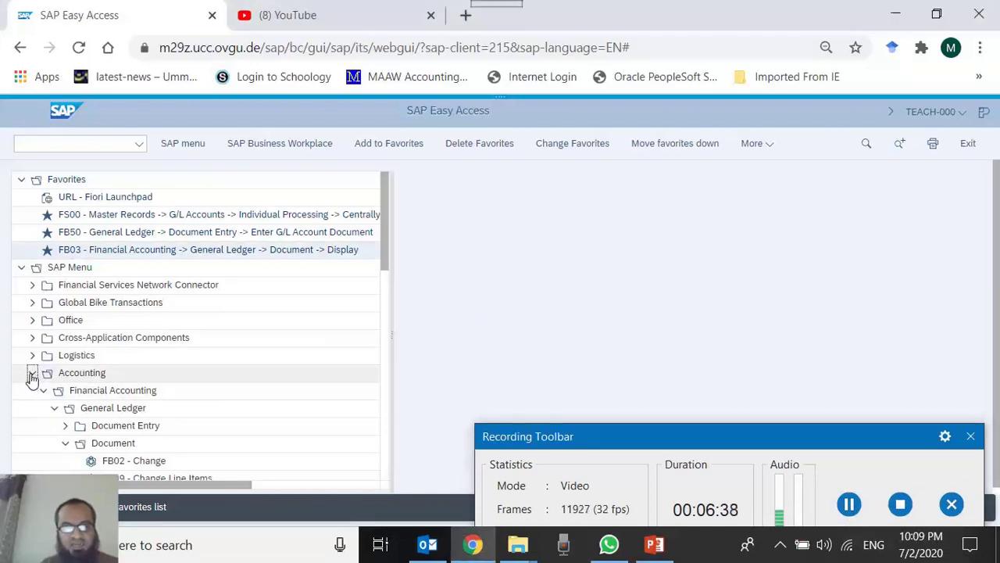
- Collapse the Accounting folder and open FB03 from Favorites, exiting back to SAP Easy Access
left_click(33, 375)
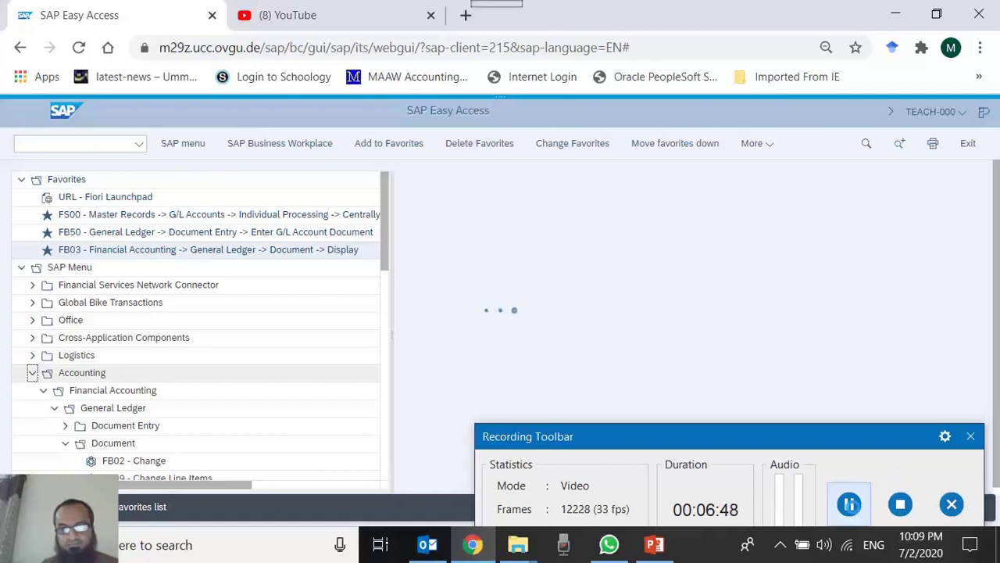
left_click(313, 245)
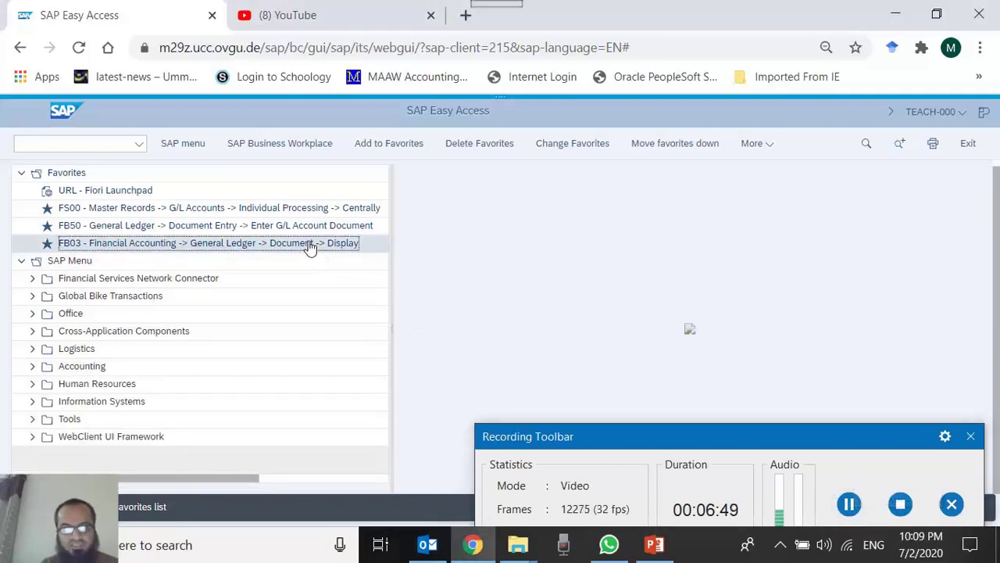
double_click(310, 244)
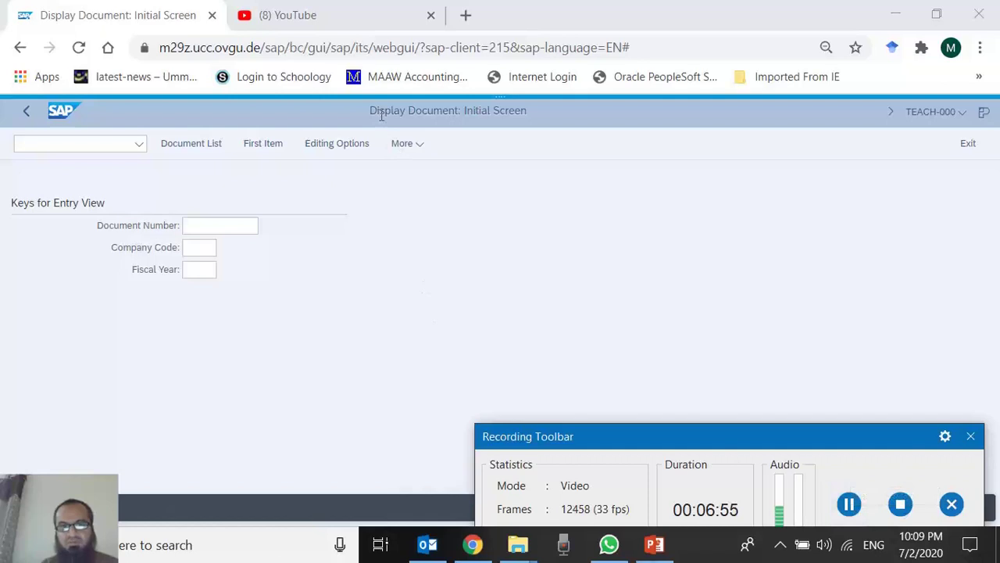
left_click(4, 156)
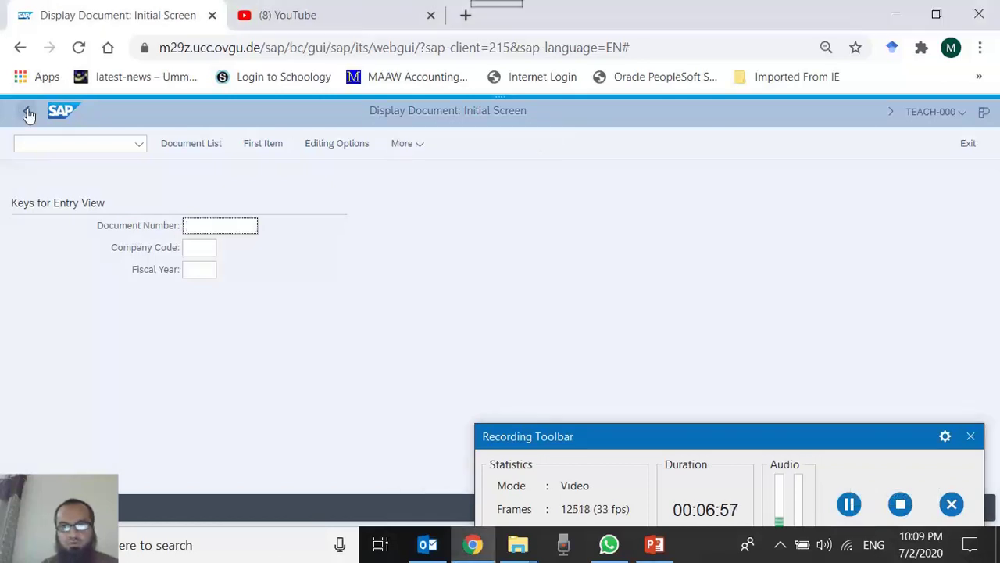
left_click(967, 144)
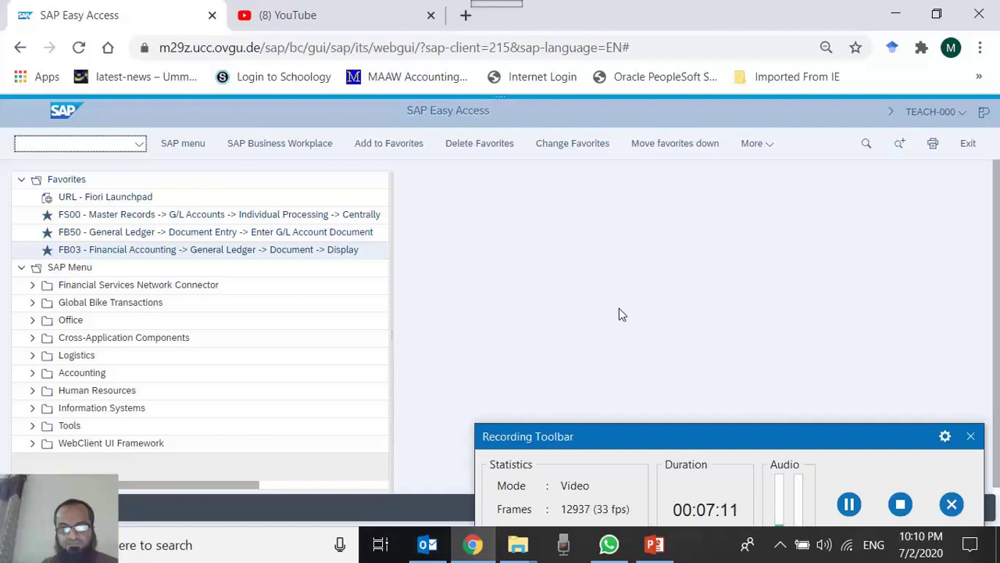
- Check the transaction codes method on the PowerPoint slide, and run transaction fb03 in SAP by its code
left_click(656, 548)
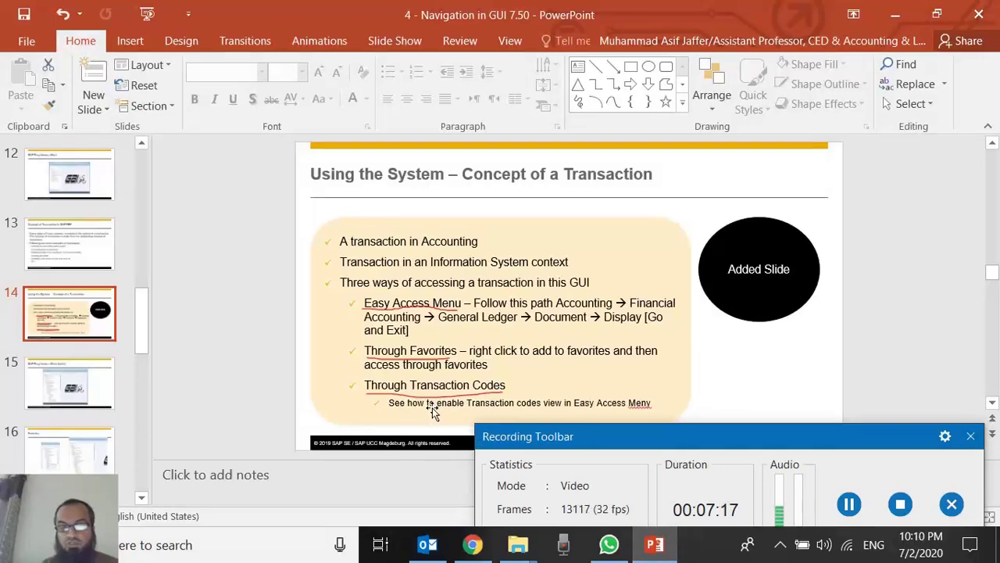
left_click(648, 547)
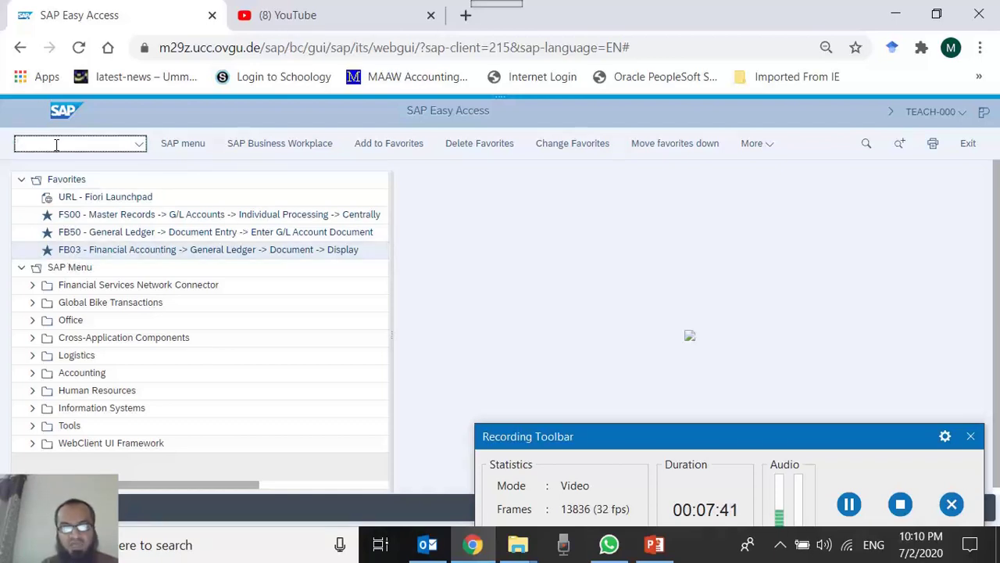
type("fb03")
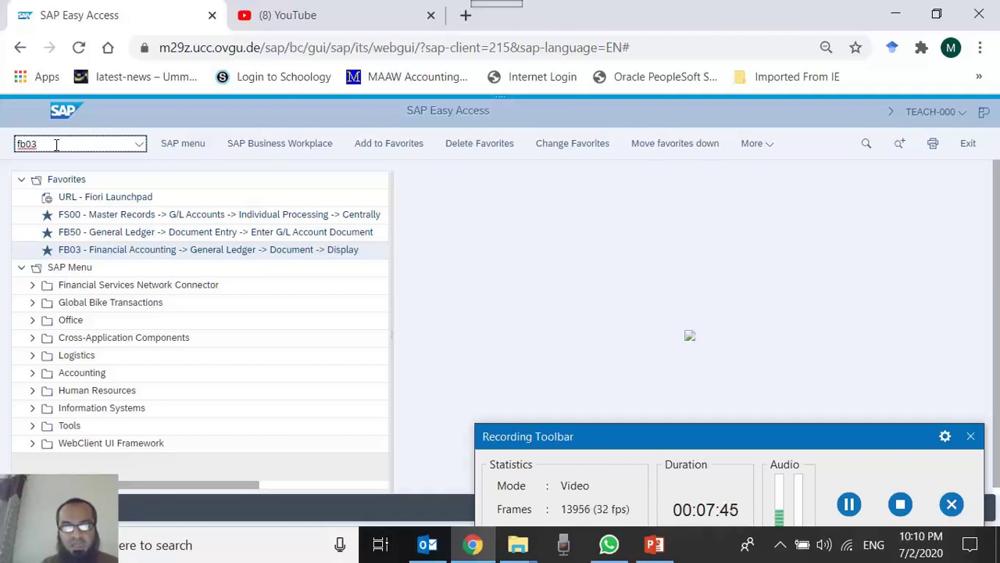
key("Return")
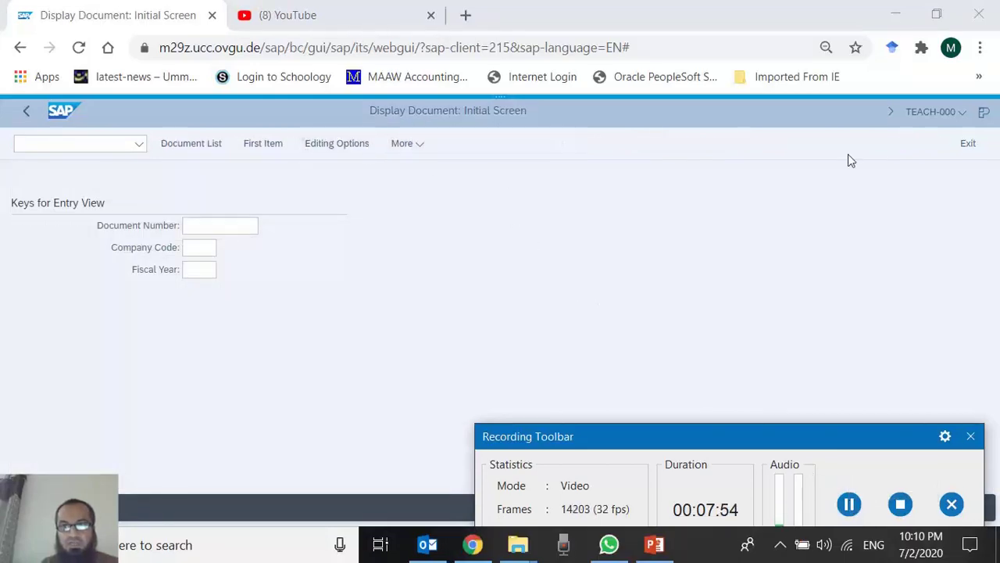
- Set the system information in the SAP header to show the transaction code in place of the user
left_click(963, 113)
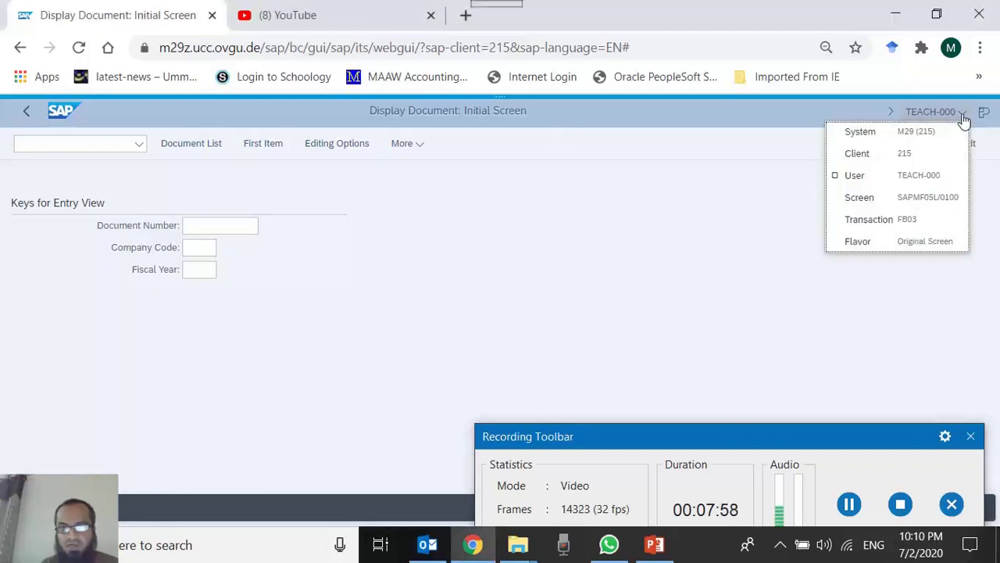
left_click(930, 221)
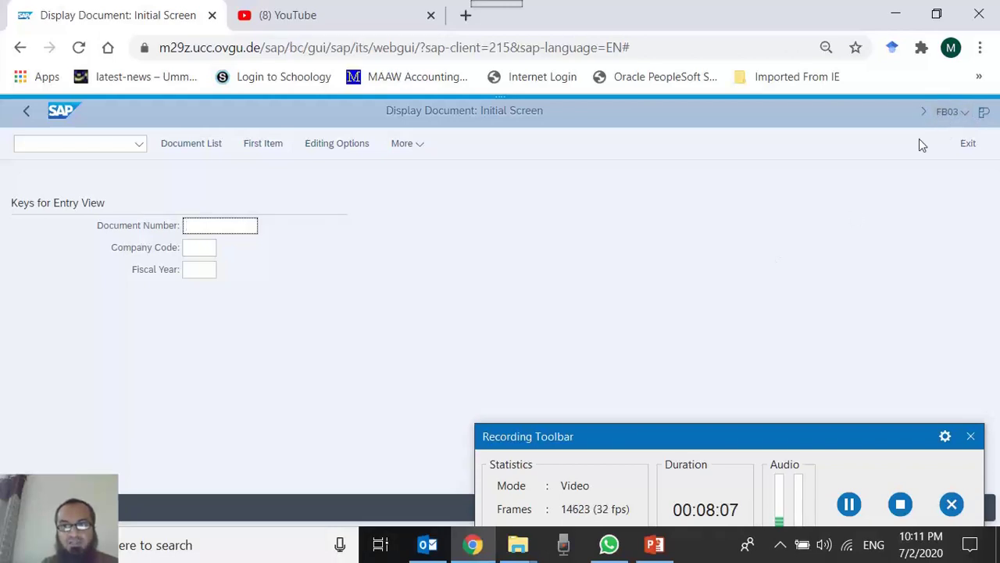
- Choose the transaction code as the system information shown in the header, and exit FB03 back to SAP Easy Access
left_click(967, 114)
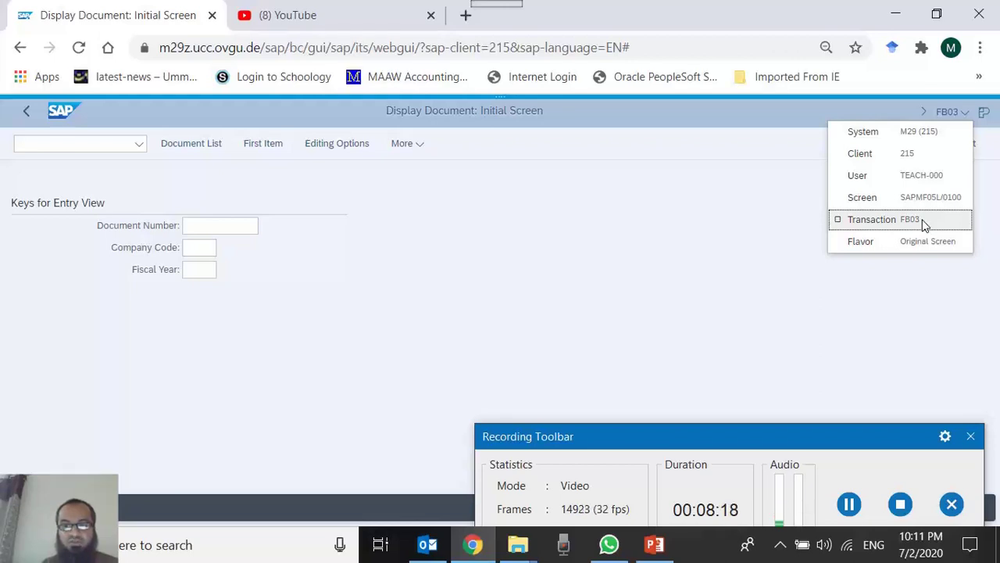
left_click(878, 224)
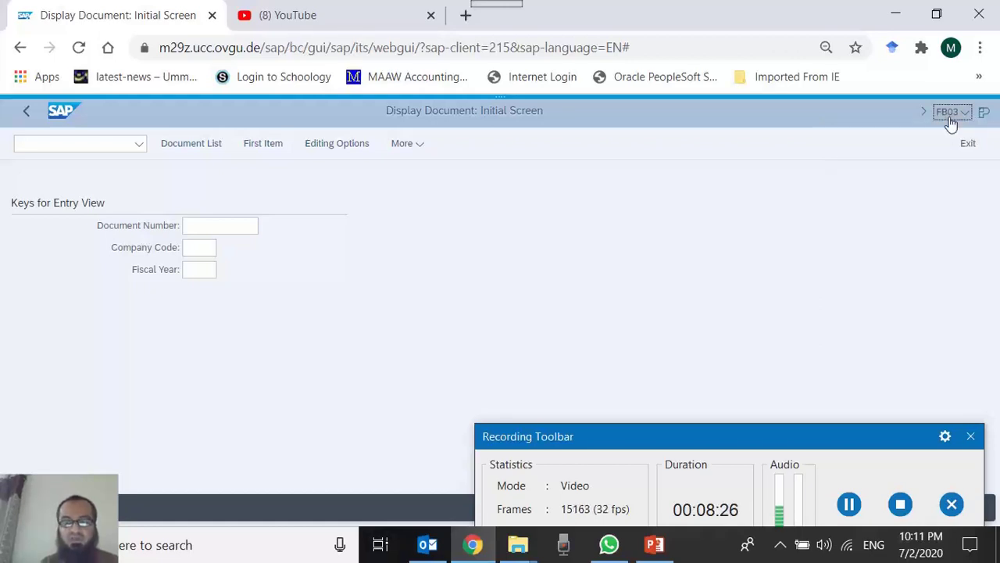
left_click(967, 148)
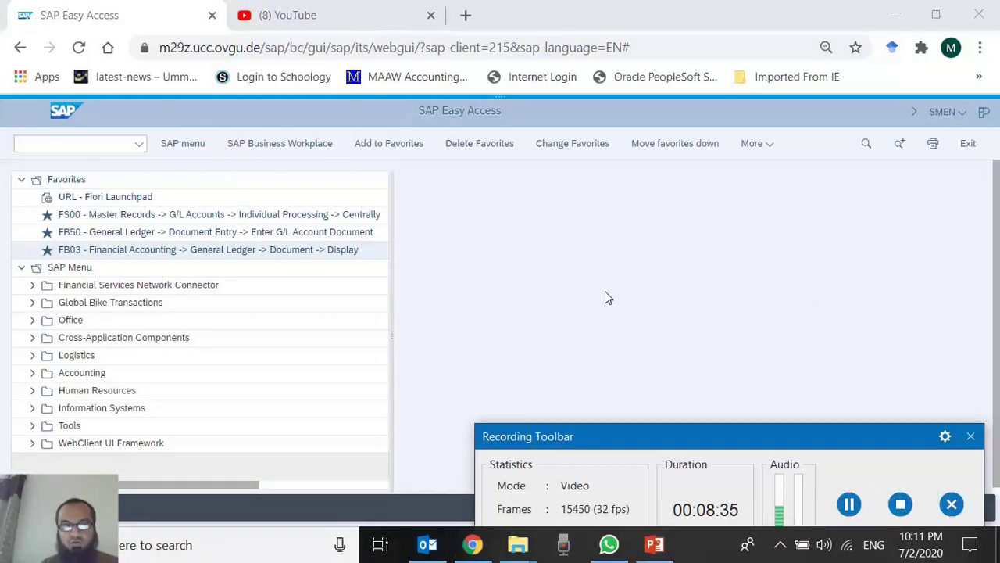
left_click(76, 251)
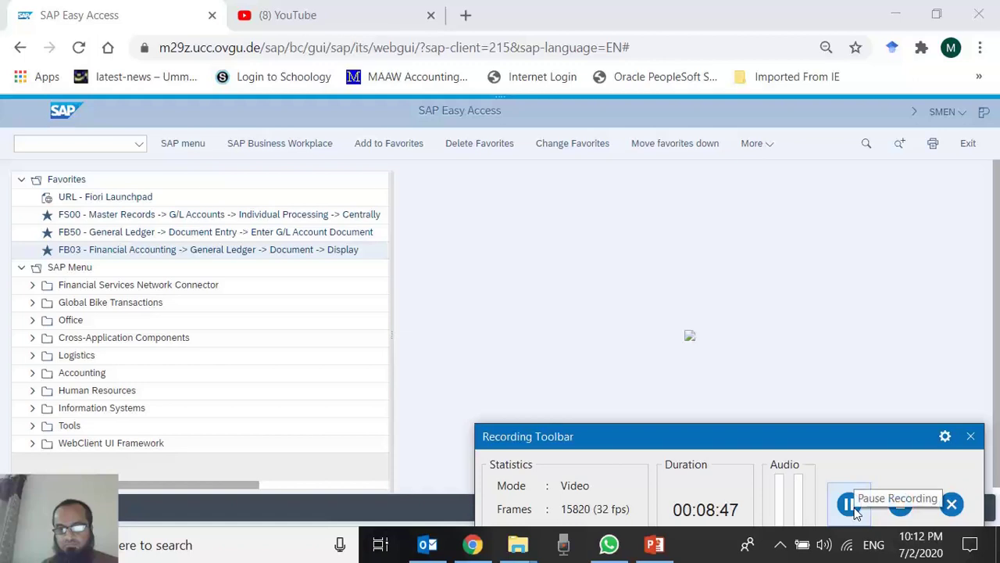
- Make sure Show OK Code Field is enabled in the Interaction Design settings of SAP GUI for HTML, and save the settings
left_click(761, 145)
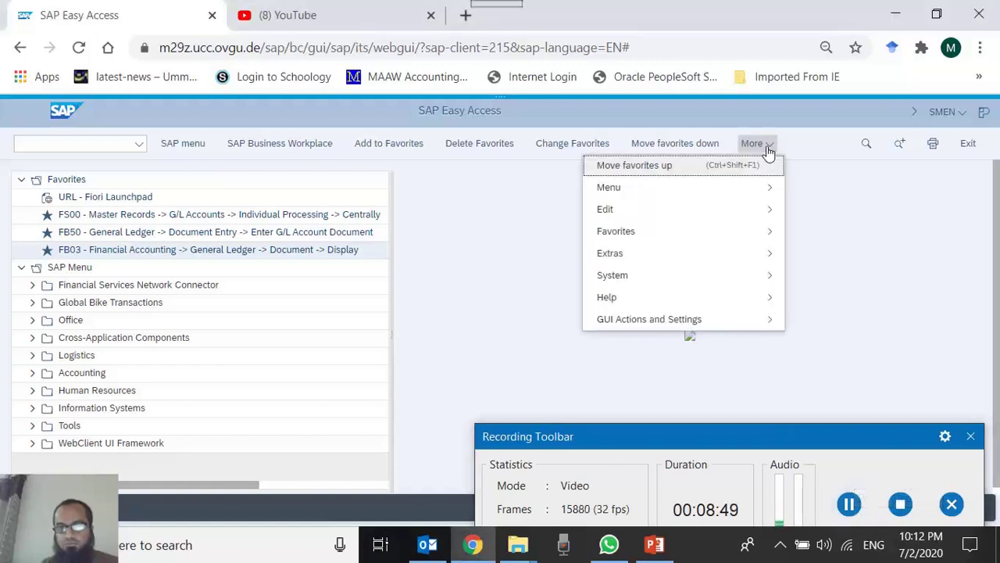
mouse_move(727, 320)
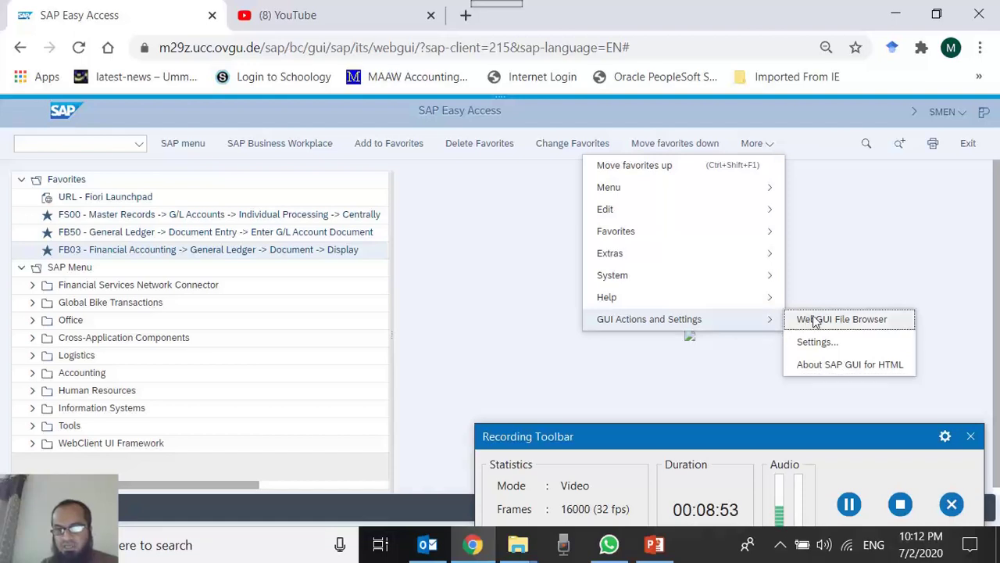
left_click(840, 349)
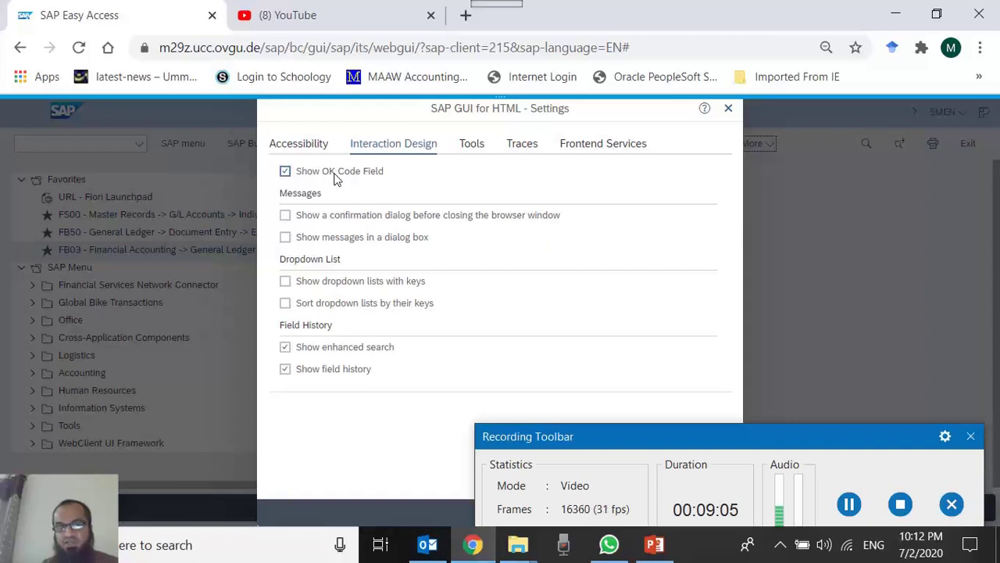
left_click(286, 175)
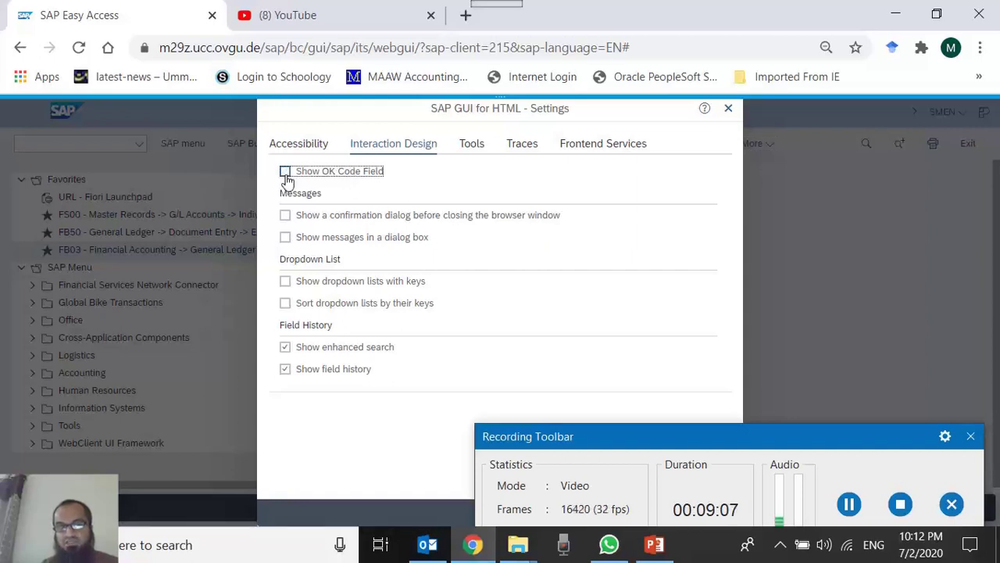
left_click_drag(692, 440, 727, 561)
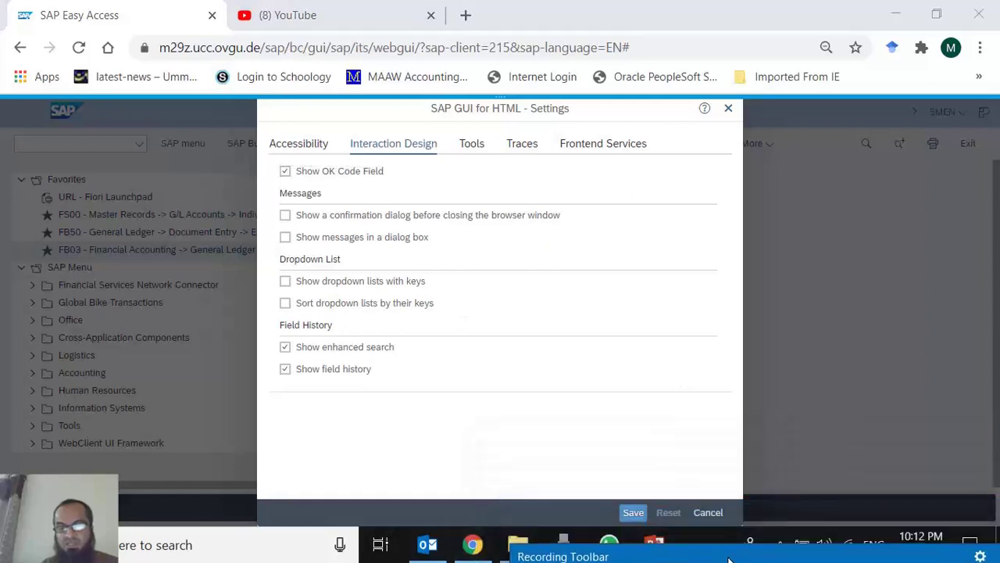
left_click(633, 513)
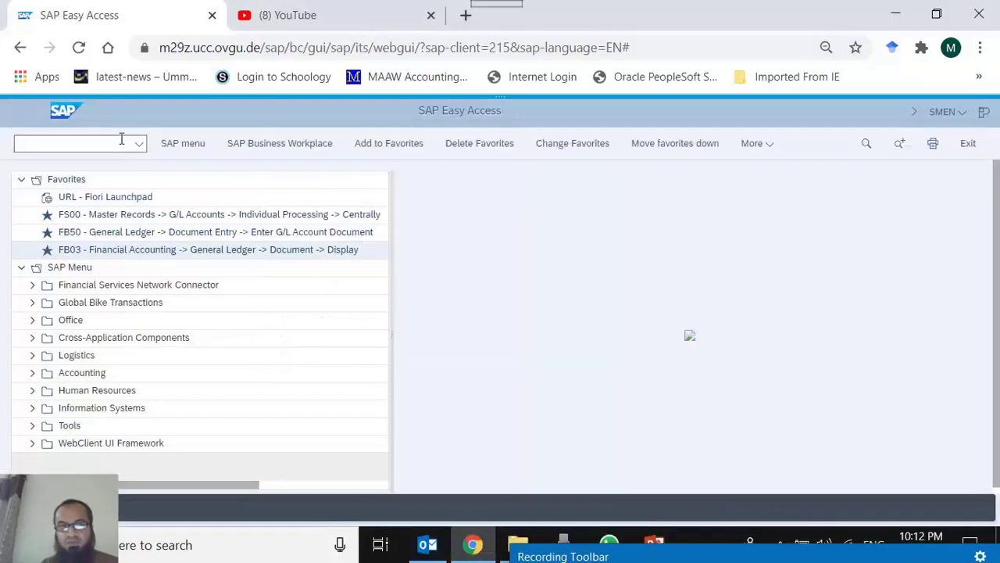
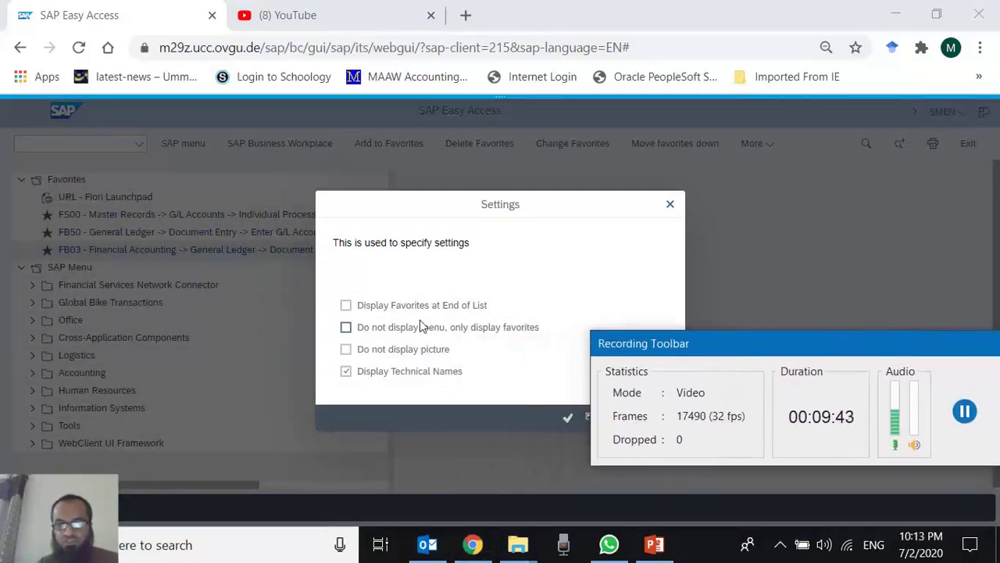
- Confirm the SAP Easy Access display settings with only Display Technical Names enabled
left_click(376, 311)
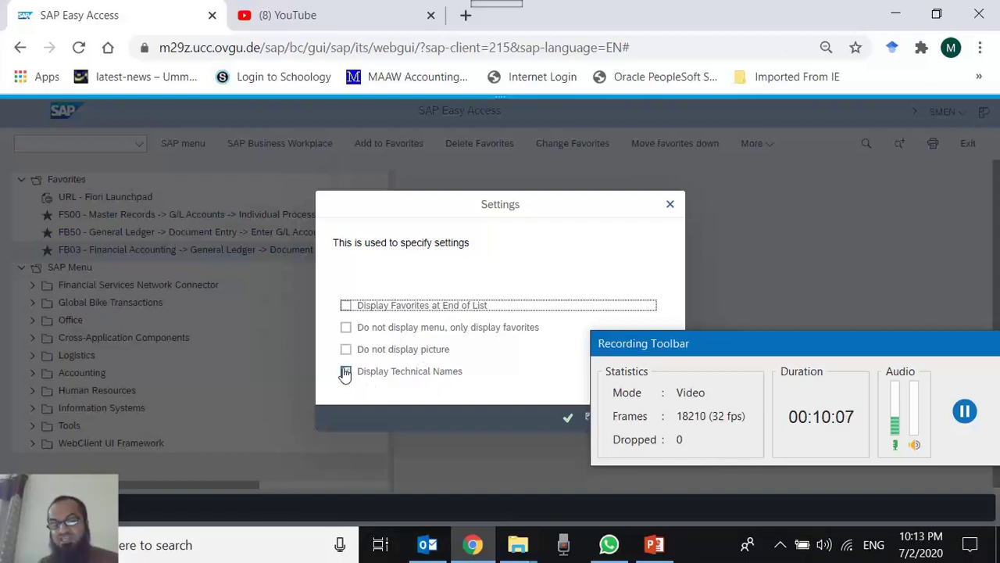
left_click_drag(565, 201, 461, 213)
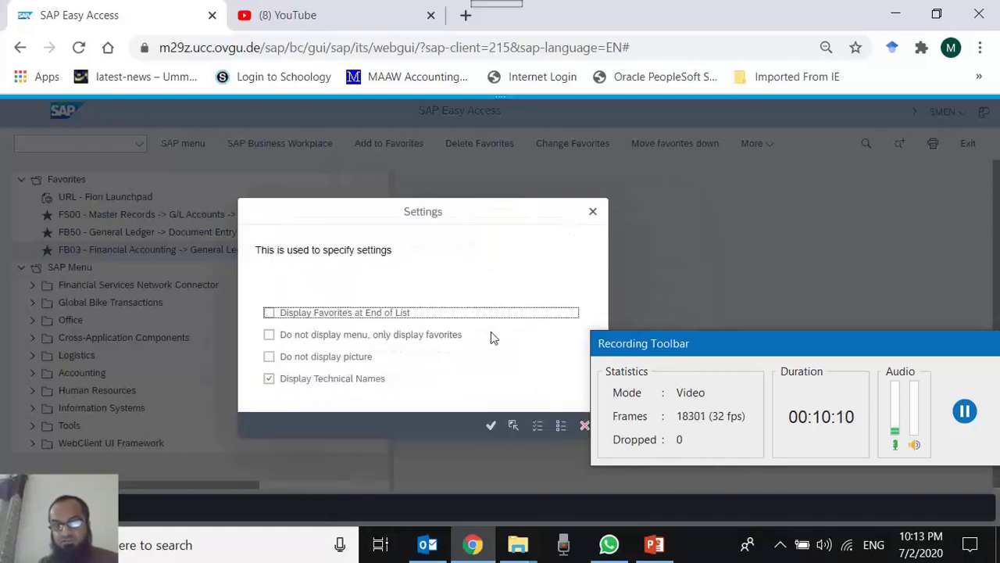
left_click(490, 428)
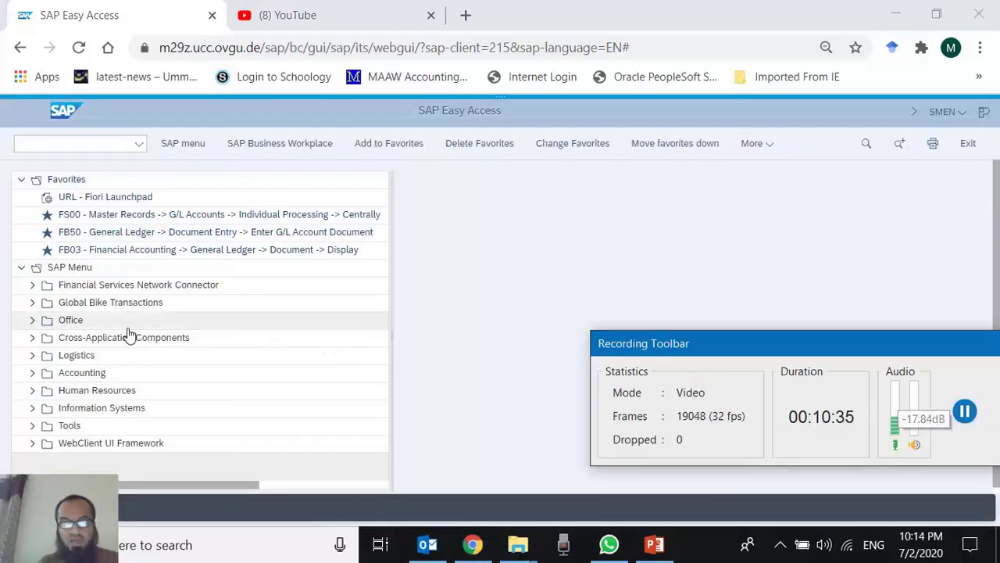
- Expand the SAP Menu path Accounting, Financial Accounting, General Ledger, Document to show its transactions with their codes
left_click(33, 374)
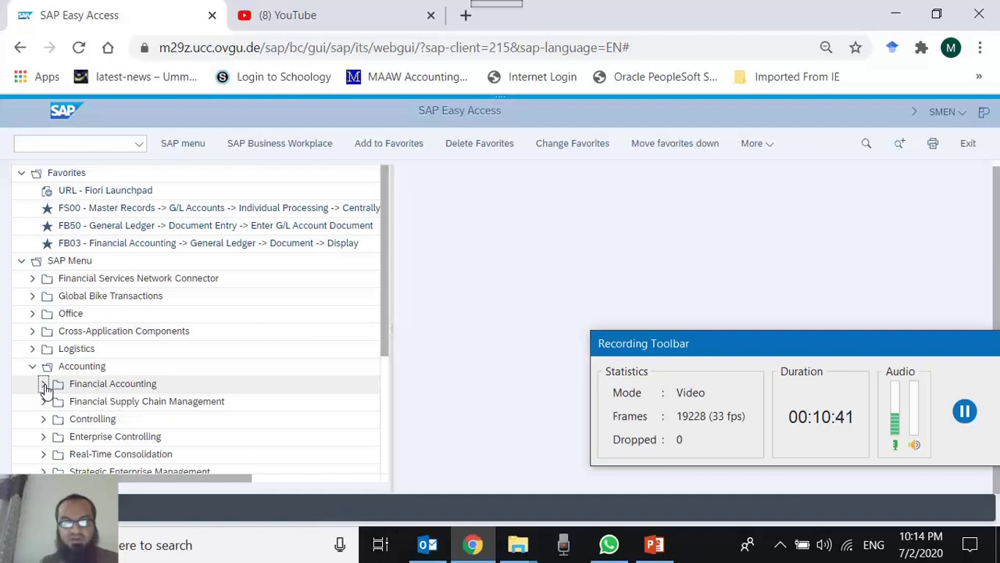
left_click(44, 385)
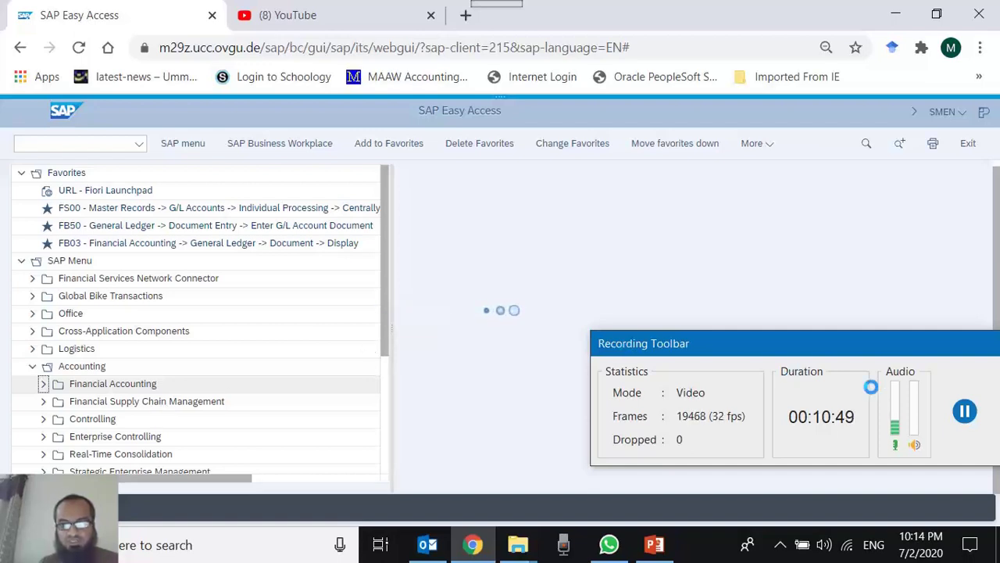
left_click(964, 411)
left_click(964, 411)
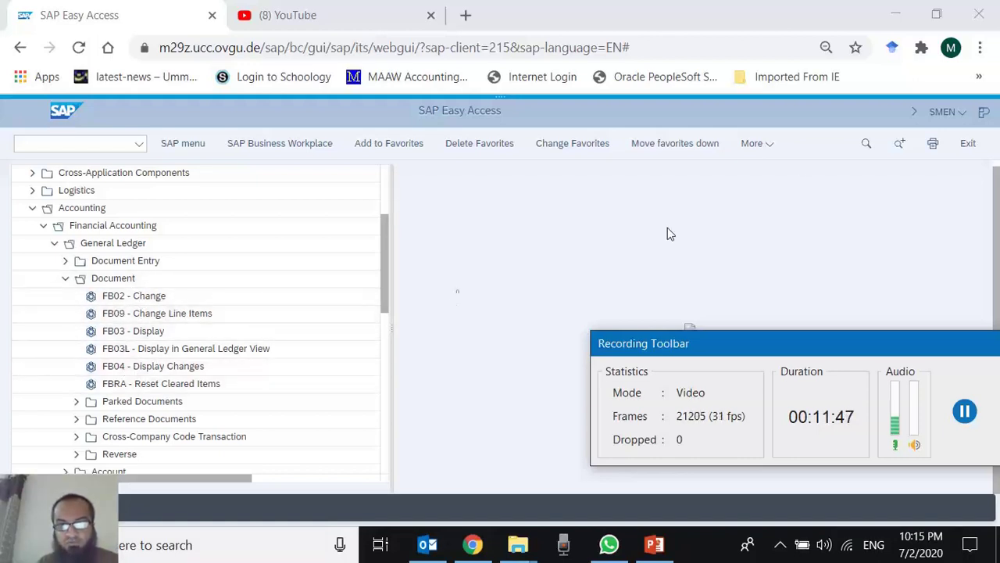
left_click(769, 146)
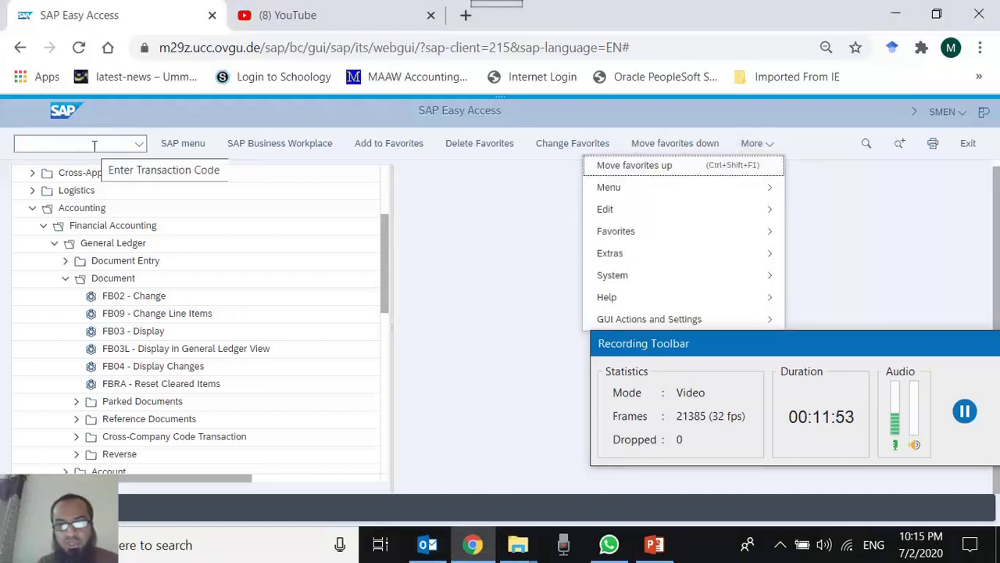
mouse_move(698, 317)
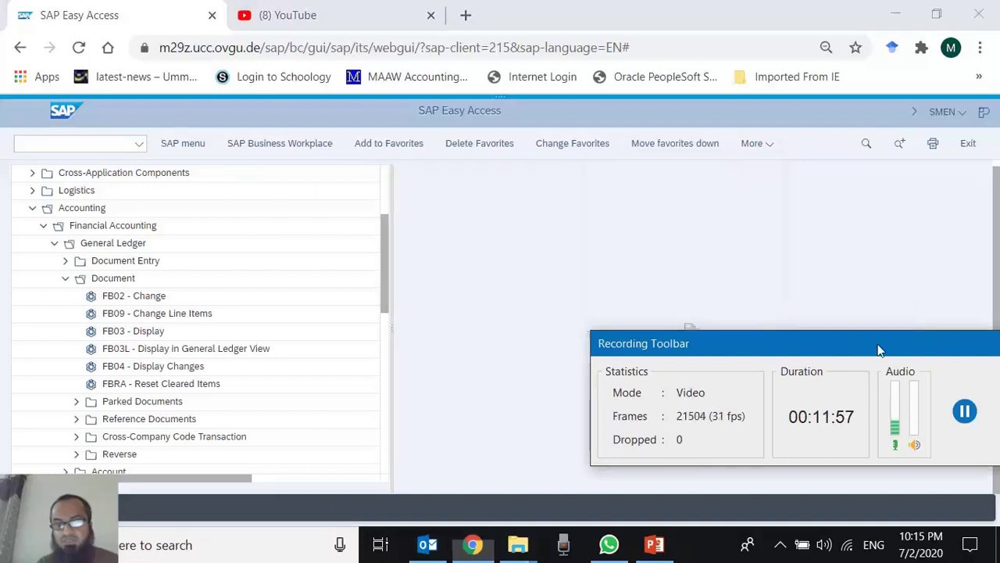
left_click_drag(879, 350, 843, 394)
left_click(775, 150)
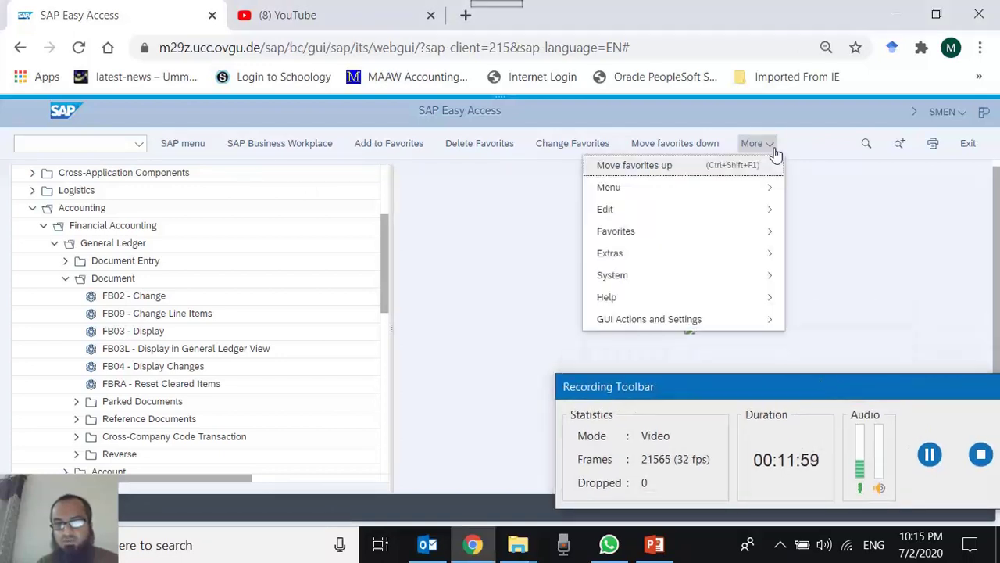
mouse_move(766, 320)
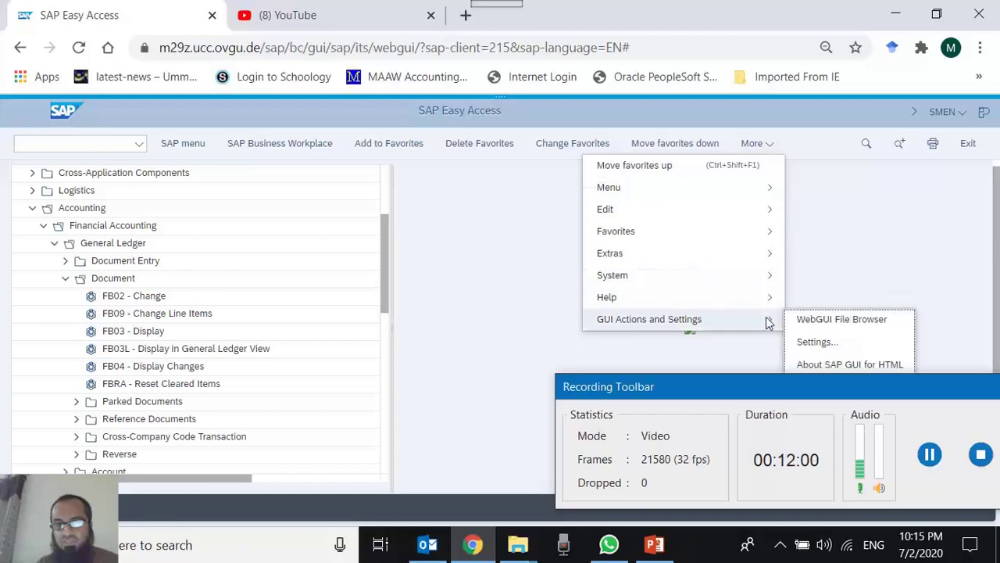
left_click(481, 259)
- Switch to PowerPoint, start the slide show at slide 14 on the concept of a transaction, and advance to slide 15
left_click(654, 544)
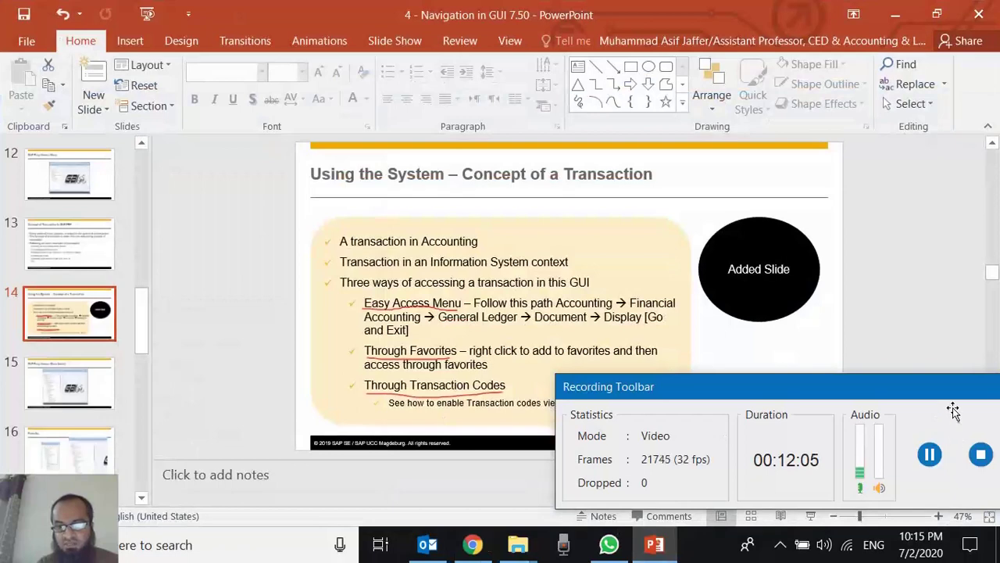
left_click_drag(948, 385, 914, 549)
left_click(810, 516)
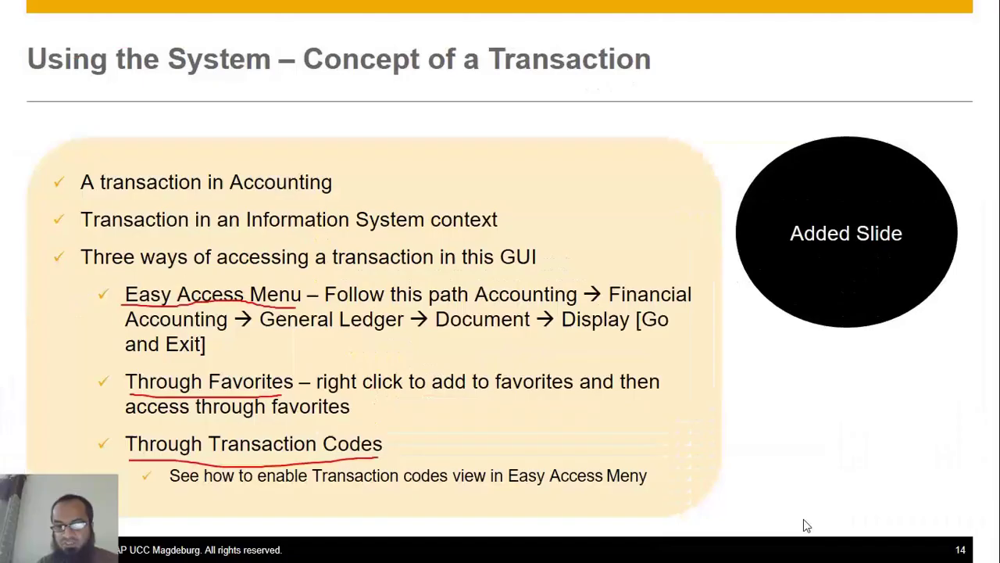
left_click(804, 524)
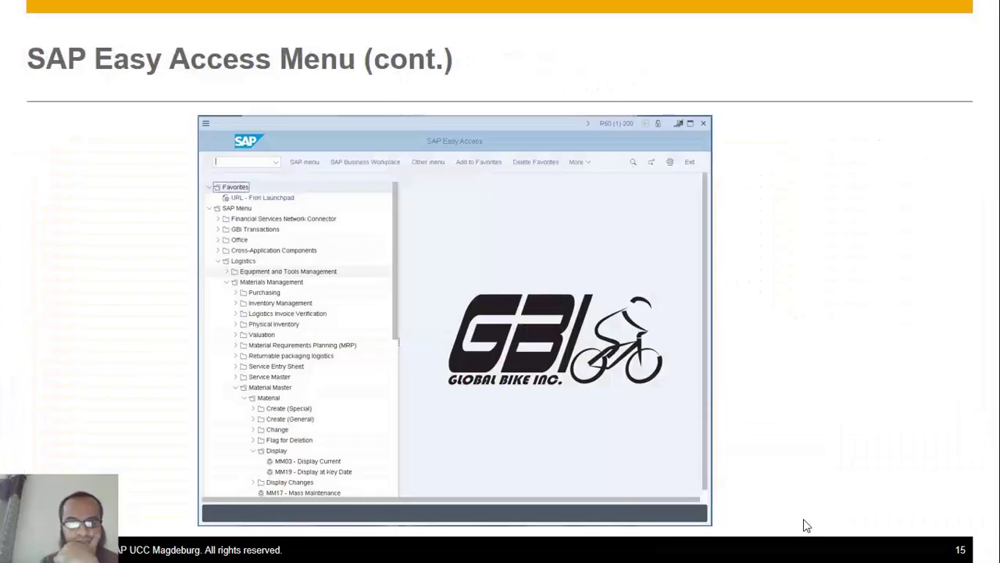